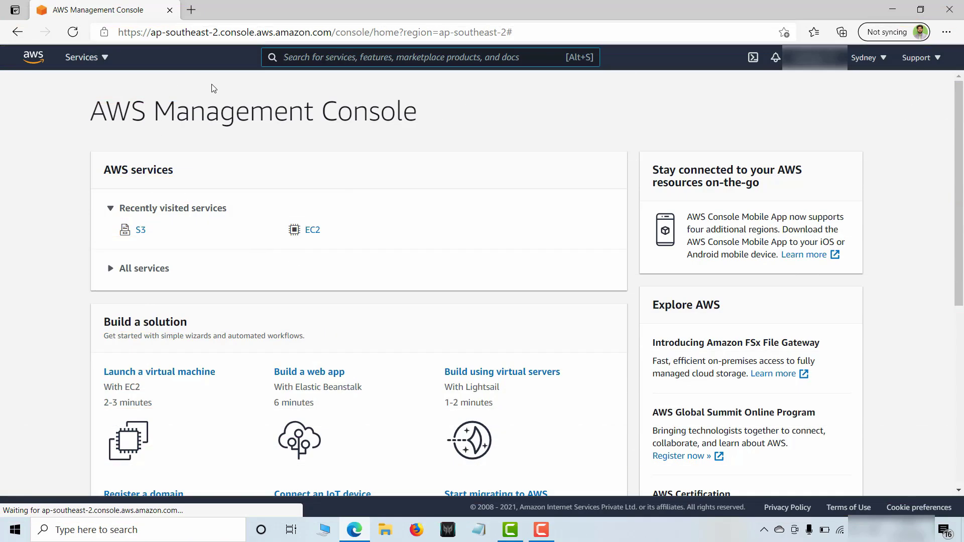
# Open the S3 service and start creating a bucket named versioning123
pyautogui.click(106, 58)
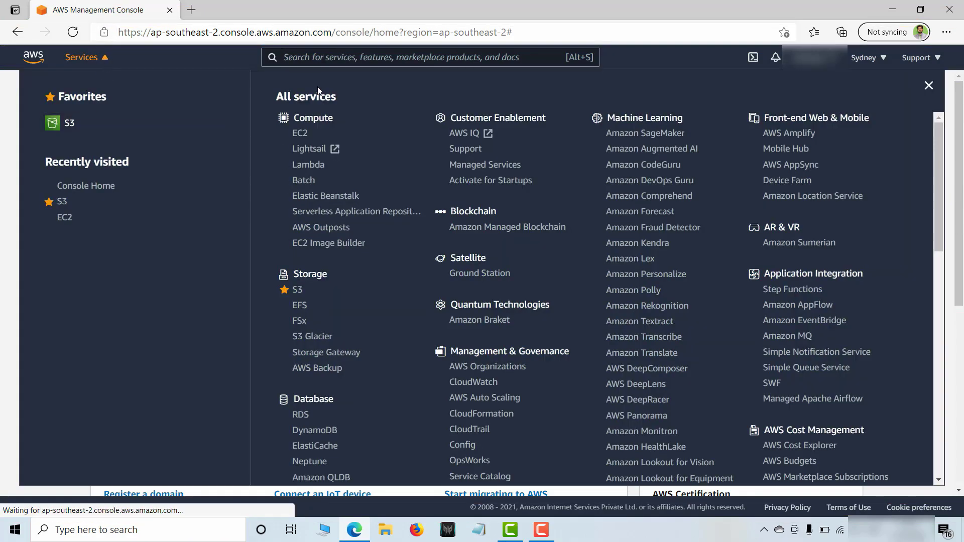
pyautogui.click(306, 290)
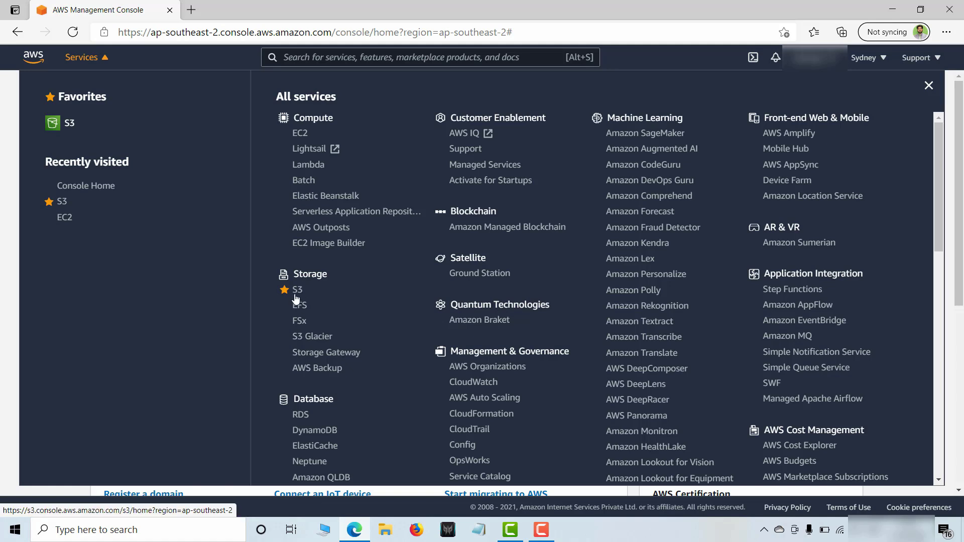
pyautogui.click(300, 292)
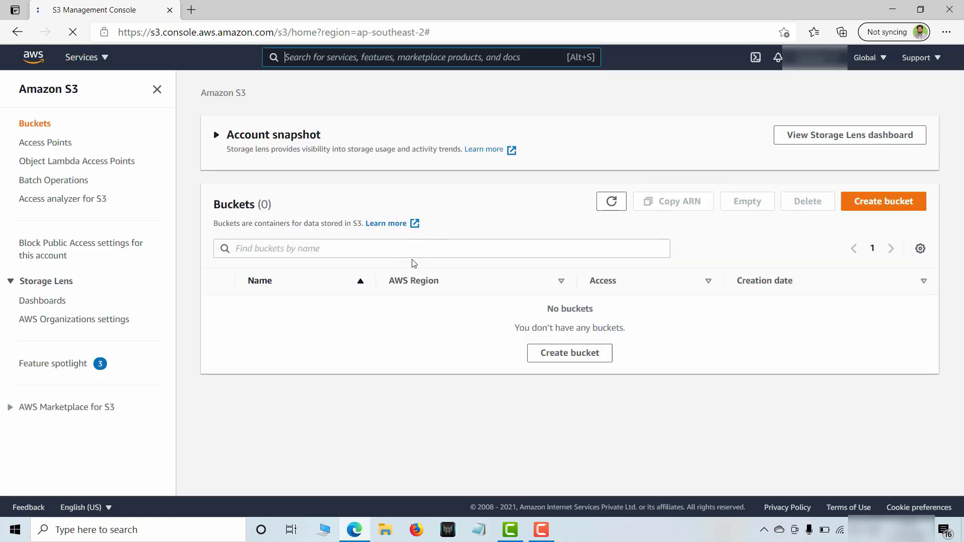
pyautogui.click(899, 207)
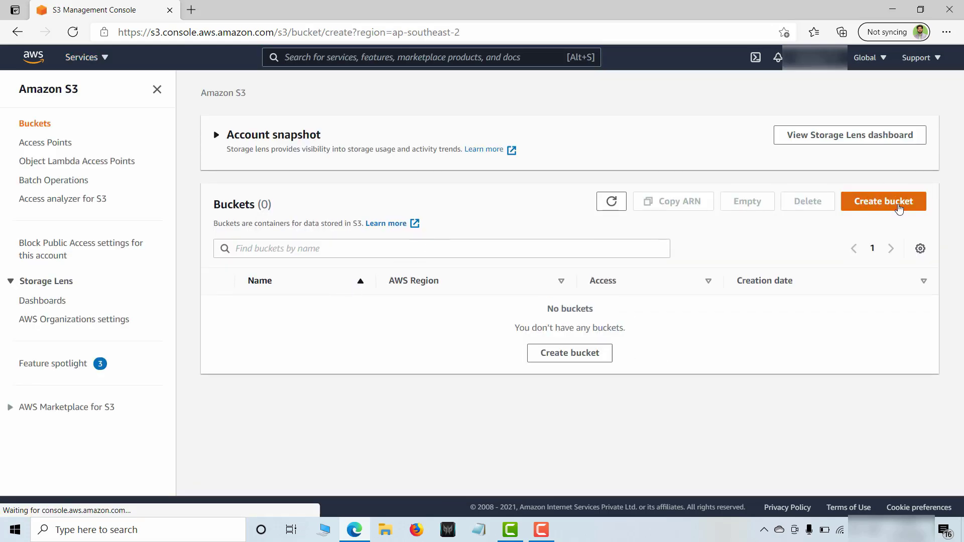
pyautogui.click(132, 241)
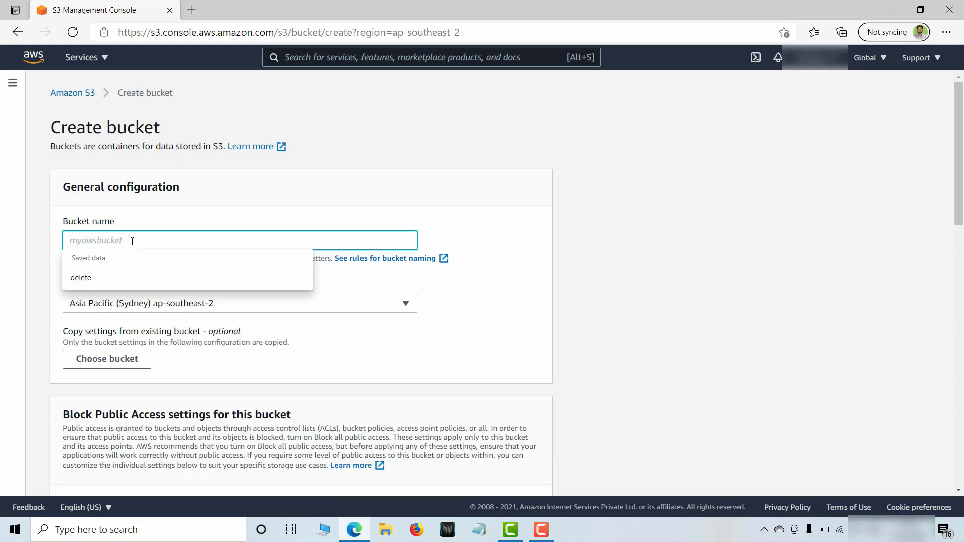
pyautogui.write('versioning123')
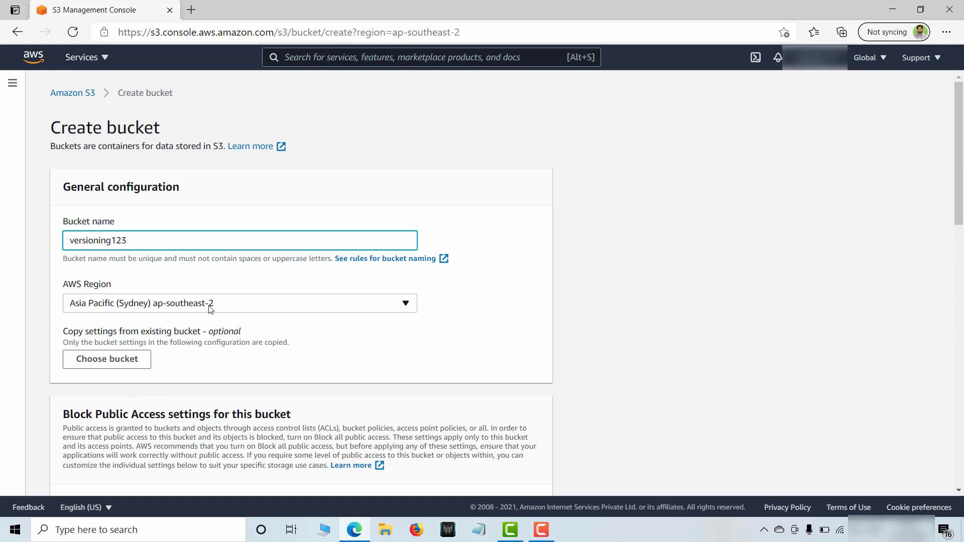
# Set the bucket's AWS Region to Asia Pacific (Mumbai) ap-south-1
pyautogui.click(229, 305)
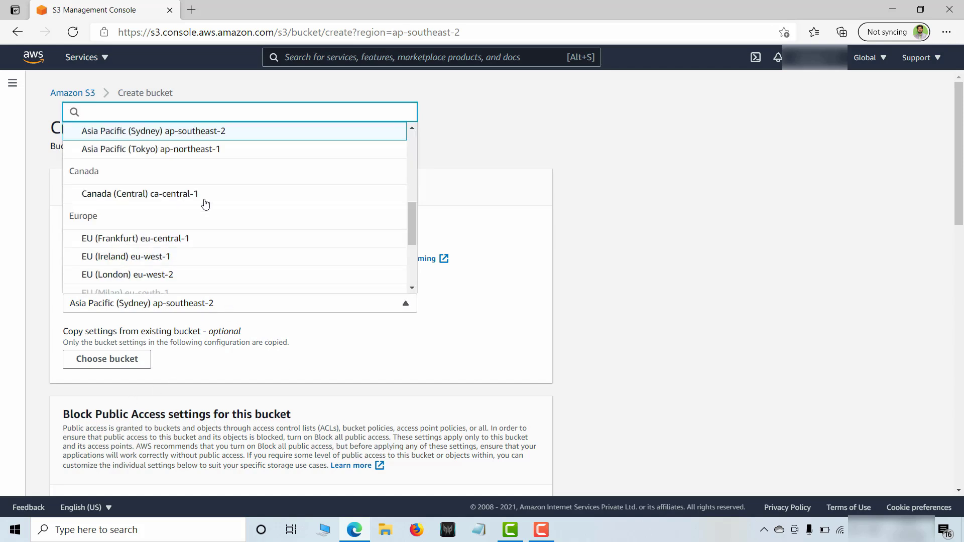
pyautogui.scroll(-5, 226, 256)
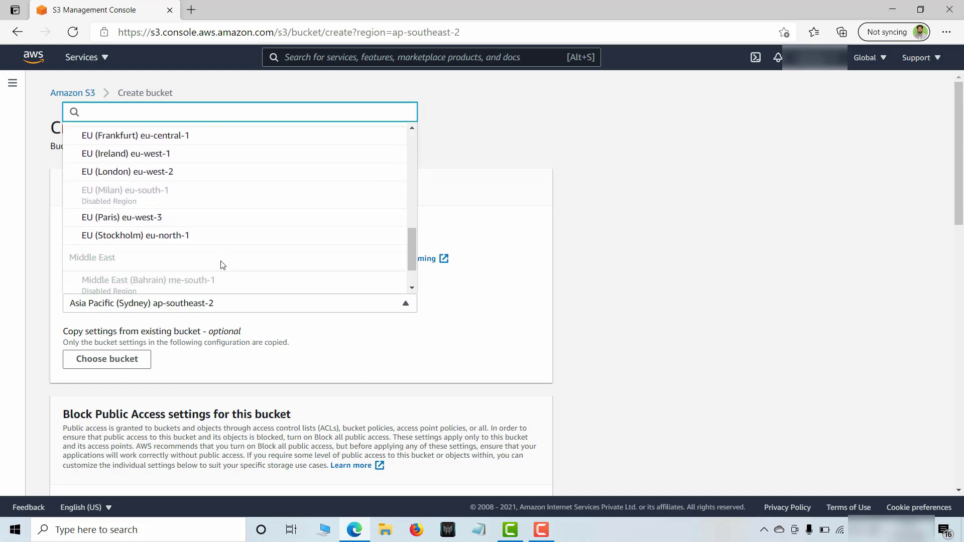
pyautogui.scroll(6, 209, 276)
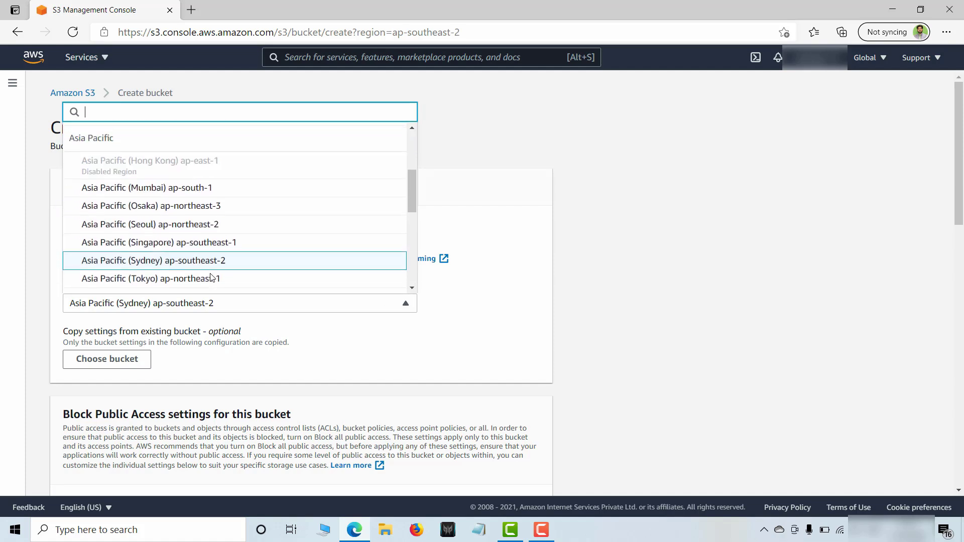
pyautogui.click(177, 197)
# Turn off Block all public access for the bucket and acknowledge that its objects might become public
pyautogui.scroll(-5, 219, 366)
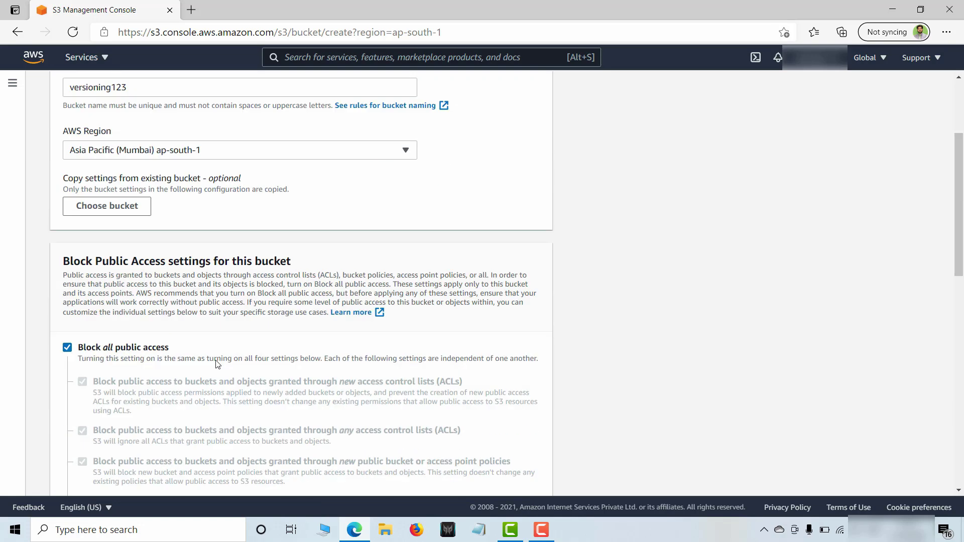
pyautogui.click(68, 246)
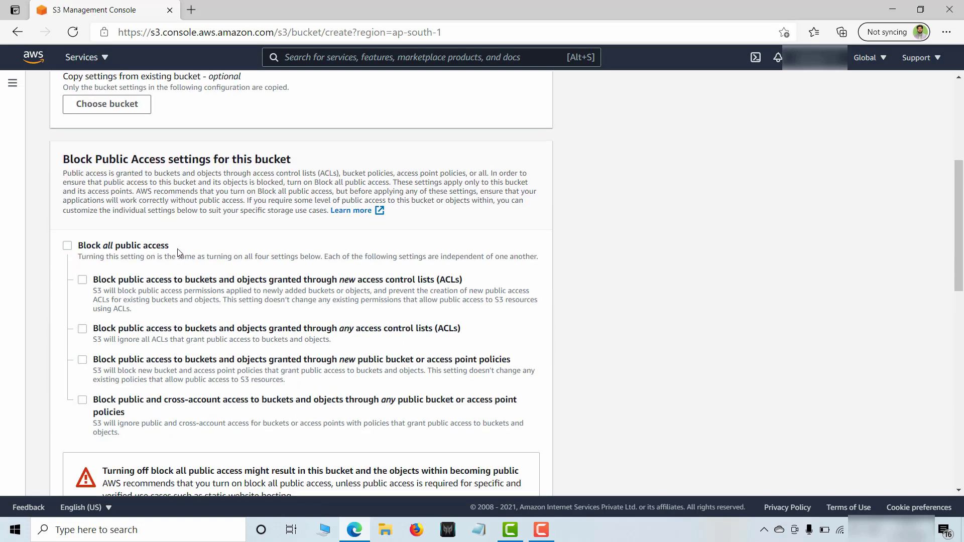
pyautogui.scroll(-6, 108, 241)
pyautogui.click(106, 201)
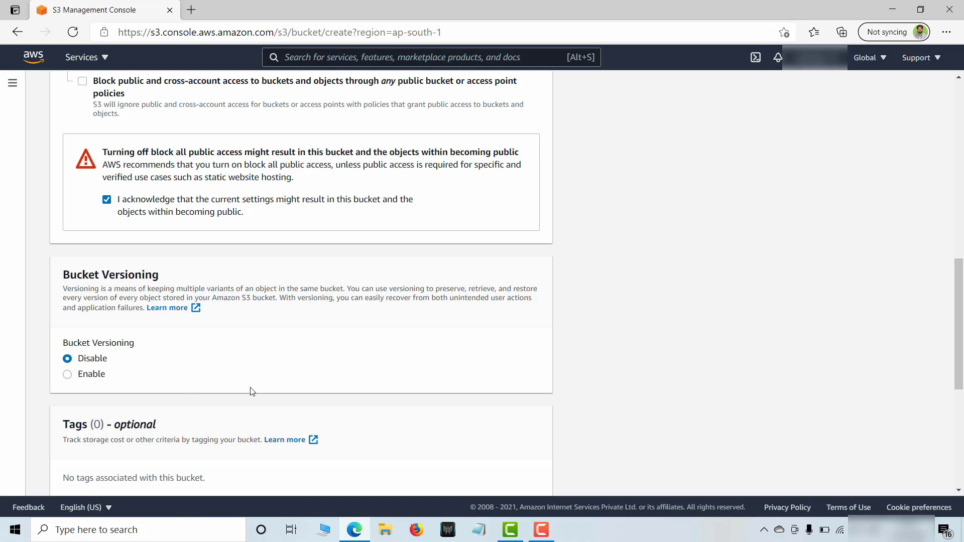
# Try to create the bucket with Bucket Versioning, server-side encryption and Object Lock left disabled
pyautogui.scroll(-4, 251, 391)
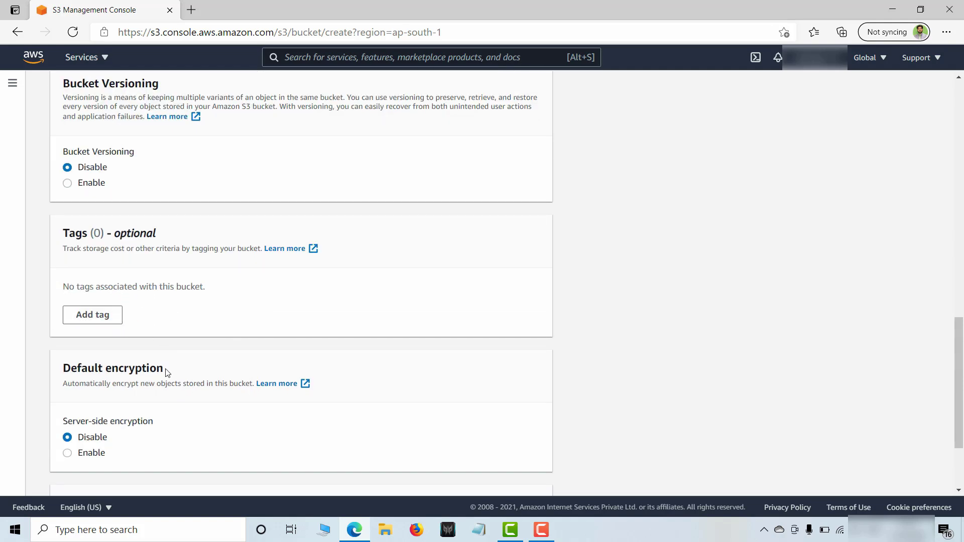
pyautogui.scroll(-2, 126, 387)
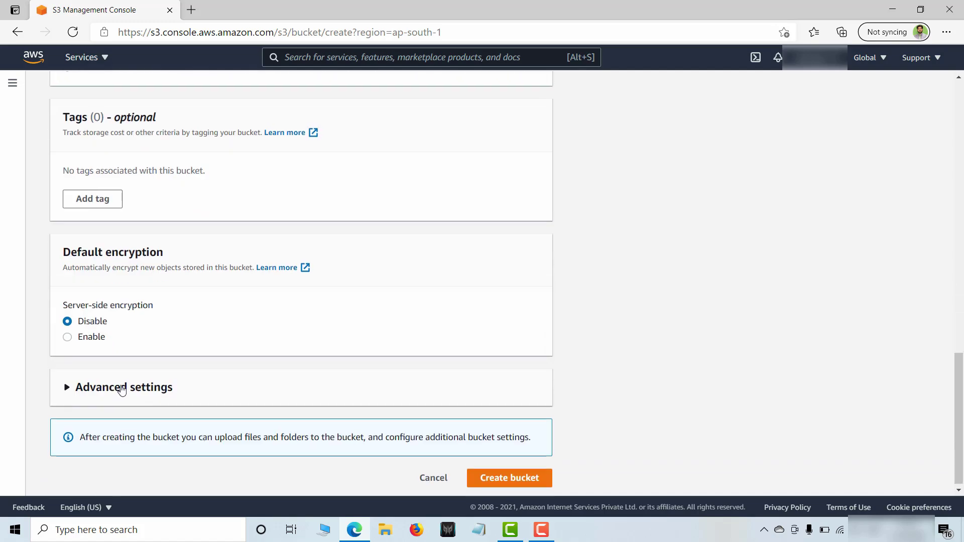
pyautogui.click(65, 385)
pyautogui.scroll(-3, 135, 352)
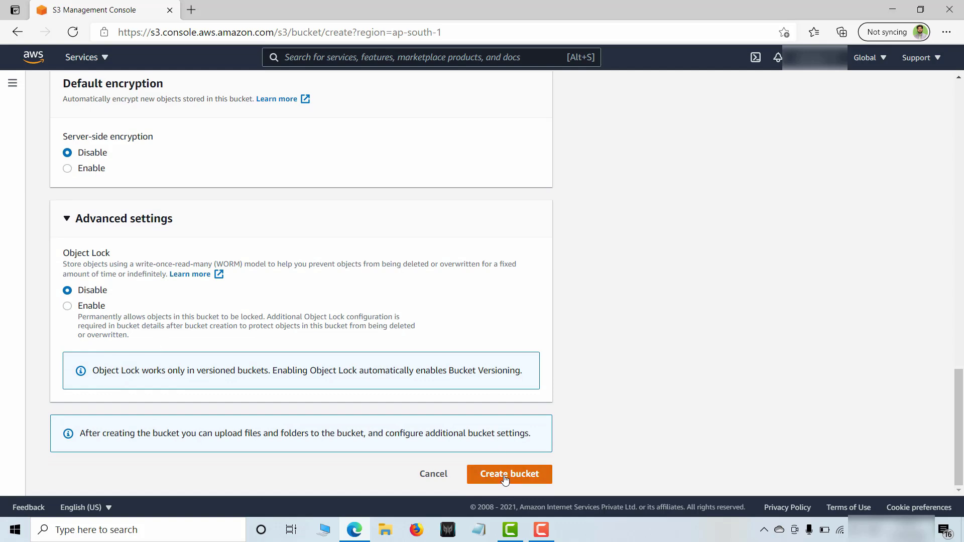
pyautogui.click(508, 474)
# Change the bucket name to versioning8898 and create the bucket
pyautogui.click(164, 94)
pyautogui.press('BackSpace')
pyautogui.press('BackSpace')
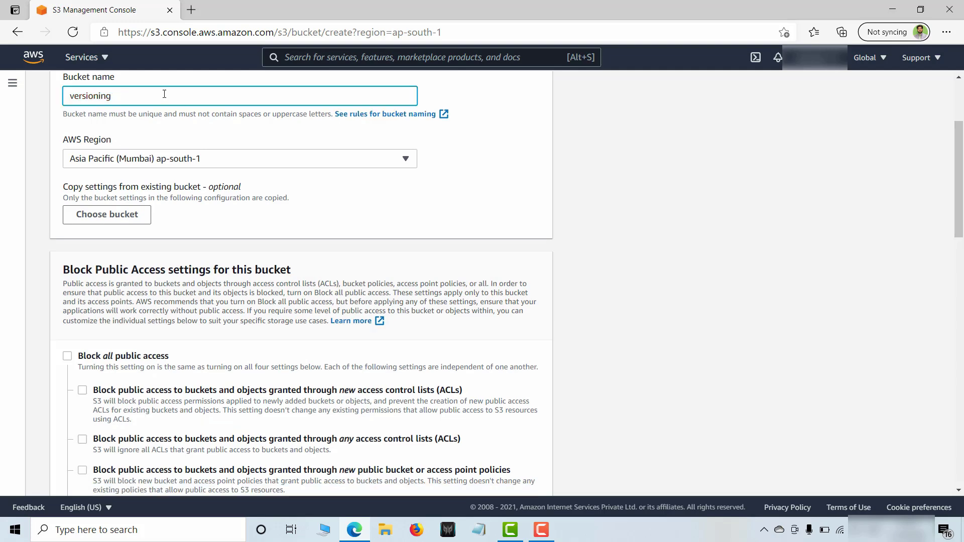
pyautogui.write('8898')
pyautogui.scroll(-15, 348, 297)
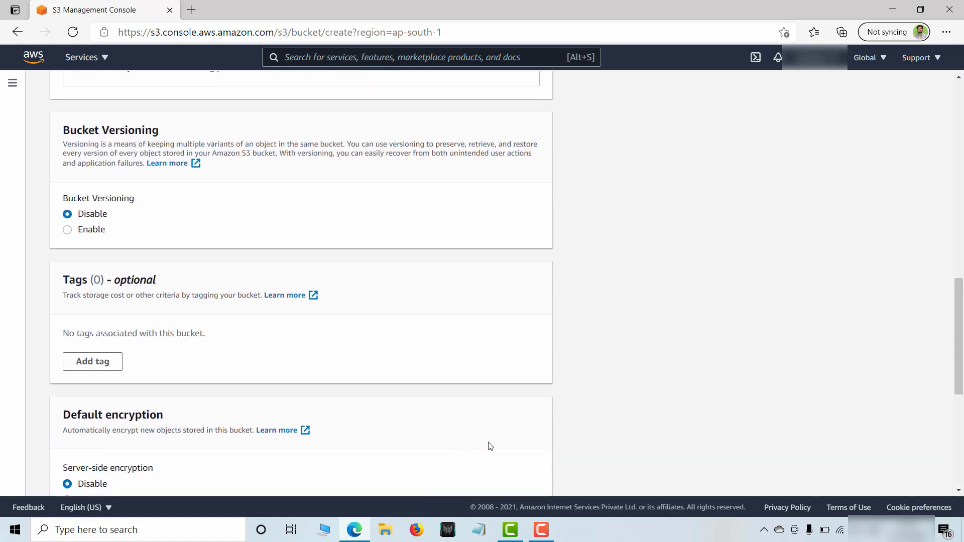
pyautogui.click(522, 483)
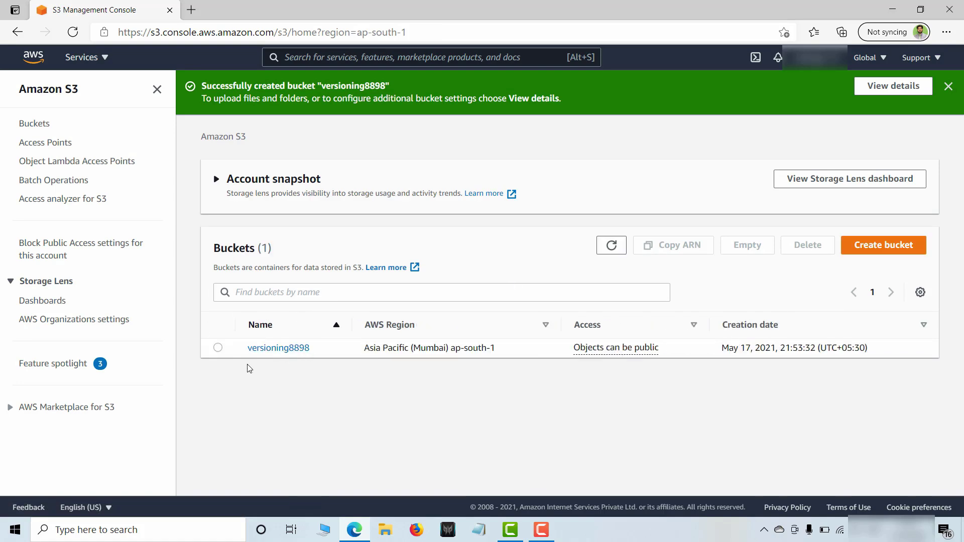
# Open the versioning8898 bucket and add sample code.txt from the Desktop to a new upload
pyautogui.click(289, 350)
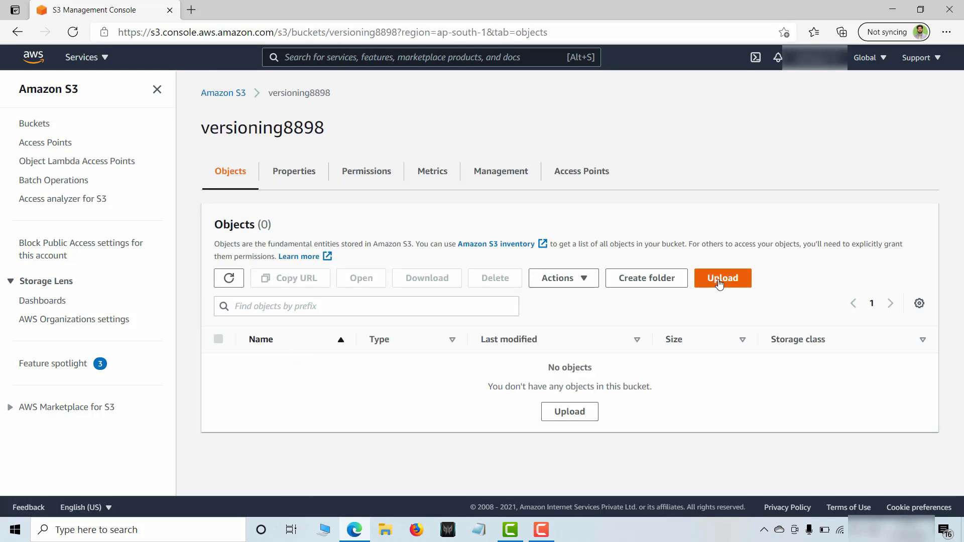
pyautogui.click(719, 283)
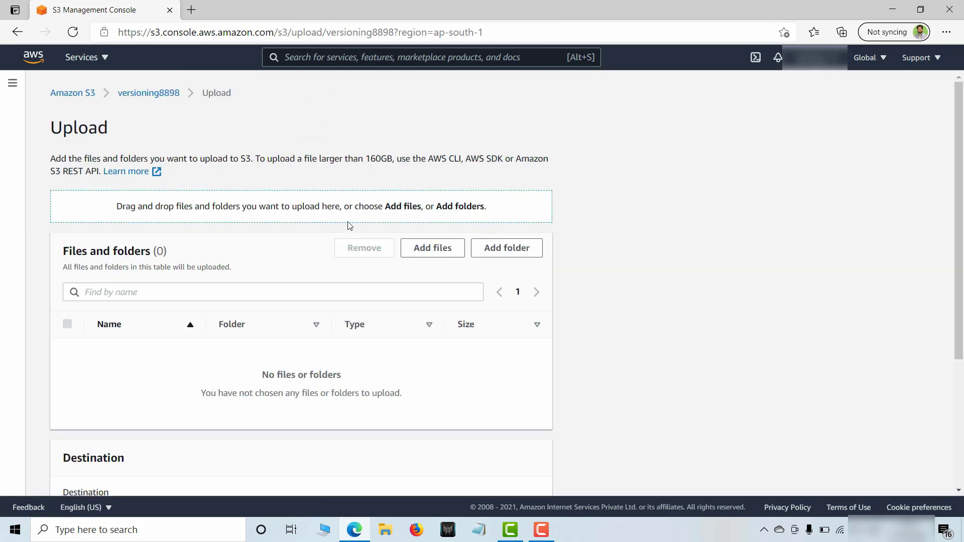
pyautogui.click(444, 253)
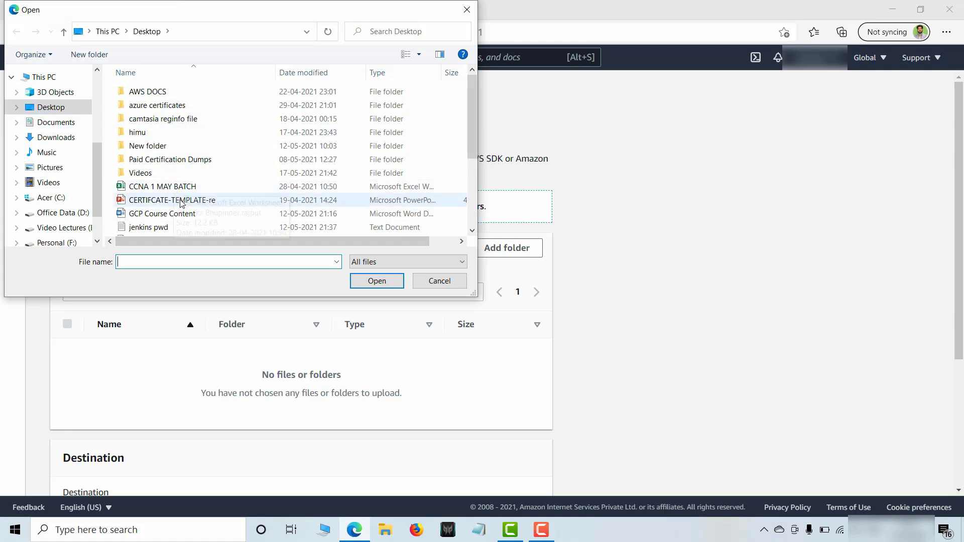
pyautogui.scroll(-3, 177, 201)
pyautogui.click(176, 203)
pyautogui.click(377, 281)
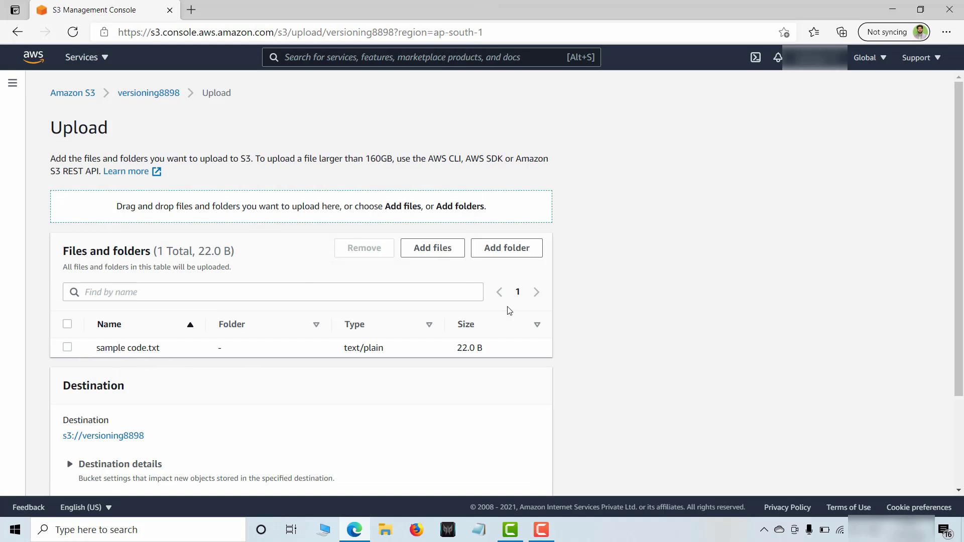
# Grant public-read access to the file through the predefined ACLs, accept the risk, and upload it
pyautogui.scroll(-3, 204, 358)
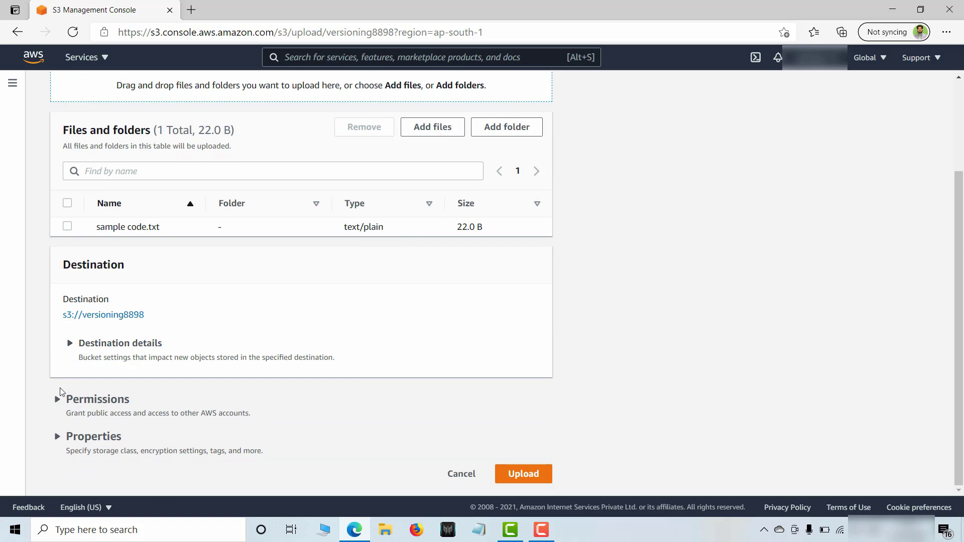
pyautogui.click(57, 399)
pyautogui.scroll(-5, 298, 370)
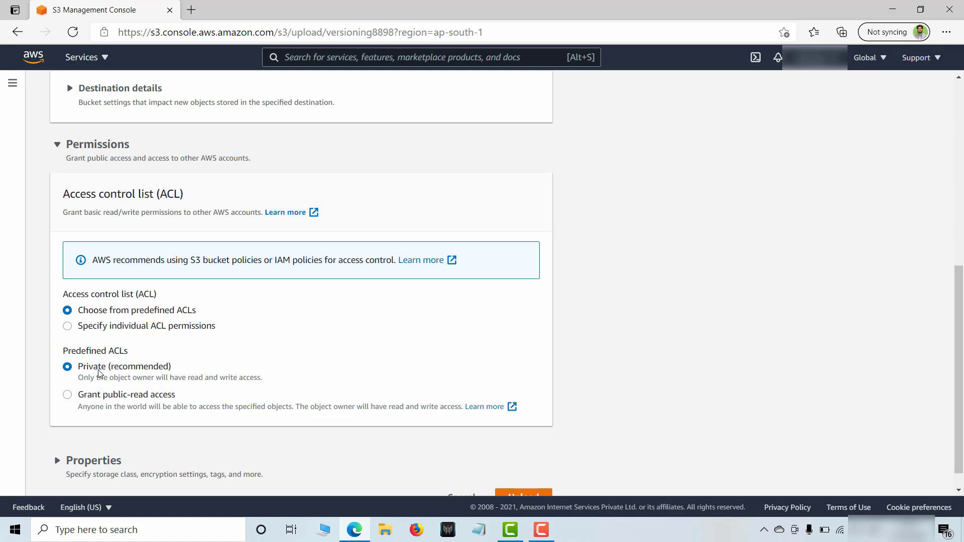
pyautogui.click(73, 397)
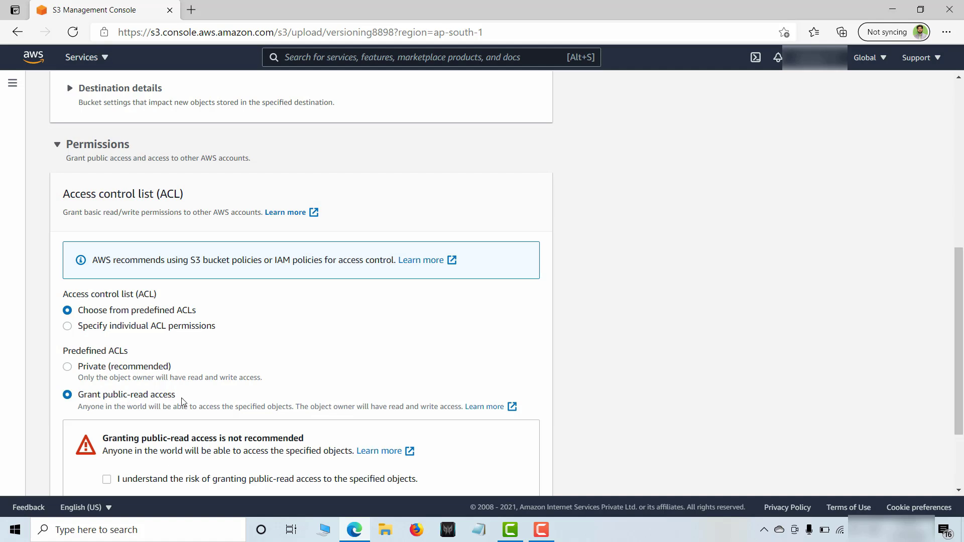
pyautogui.scroll(-2, 288, 377)
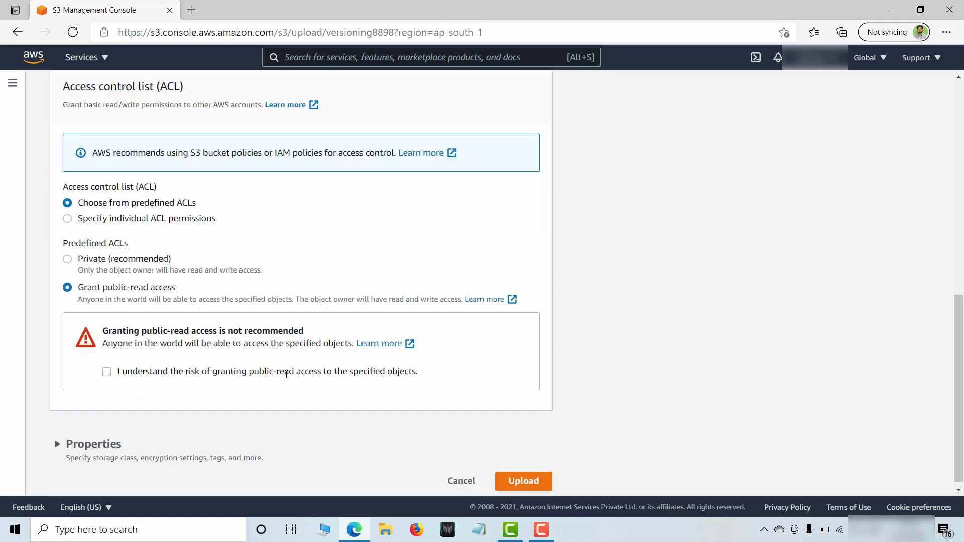
pyautogui.click(106, 365)
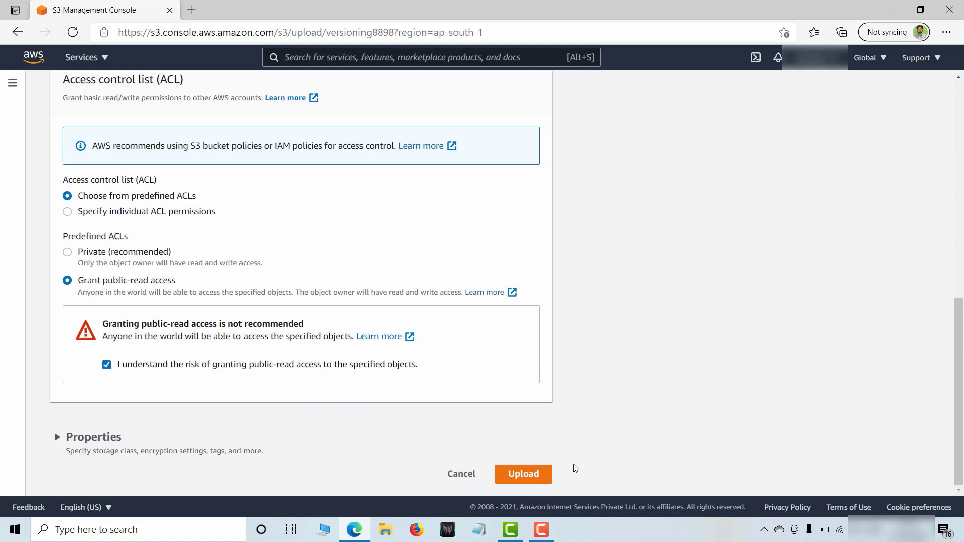
pyautogui.click(523, 474)
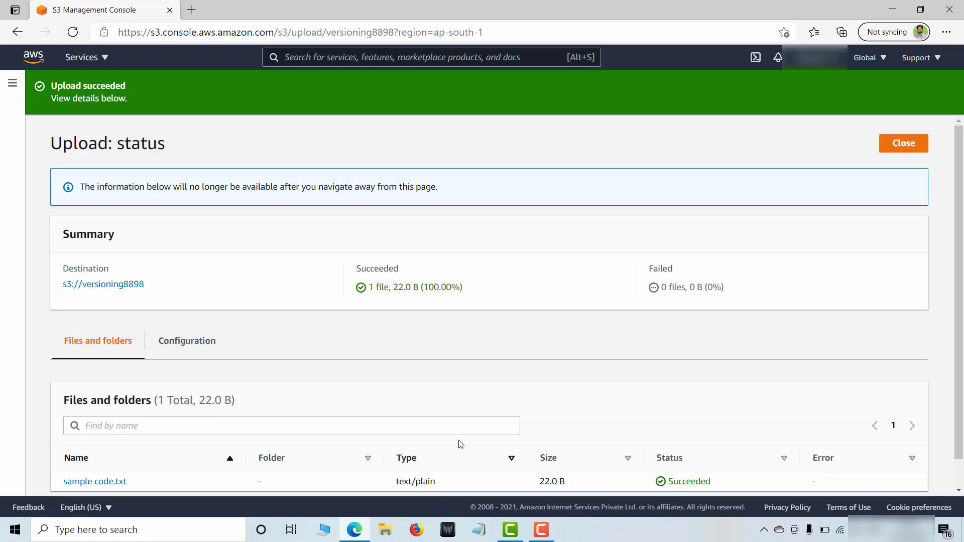
# Open the uploaded sample code.txt through its object URL and check the text it serves
pyautogui.scroll(-1, 447, 388)
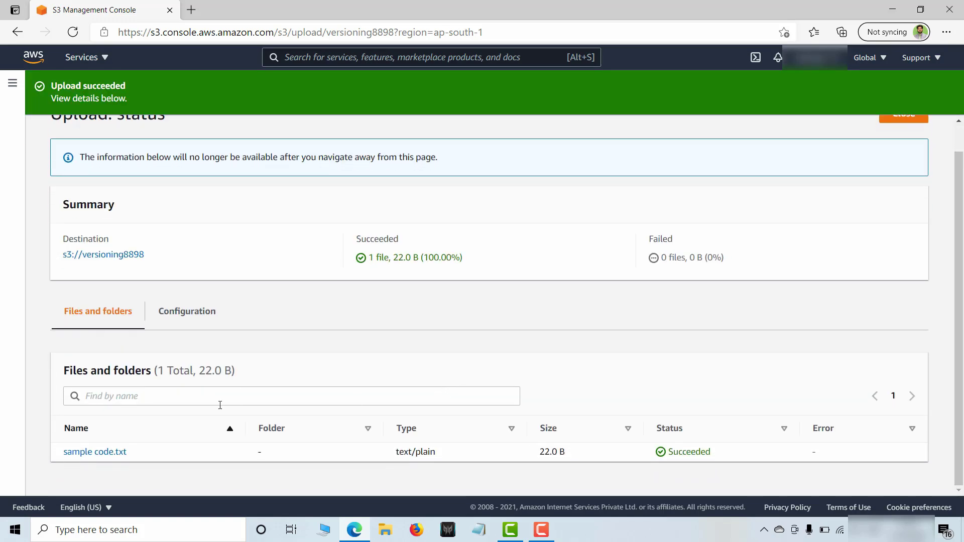
pyautogui.click(102, 453)
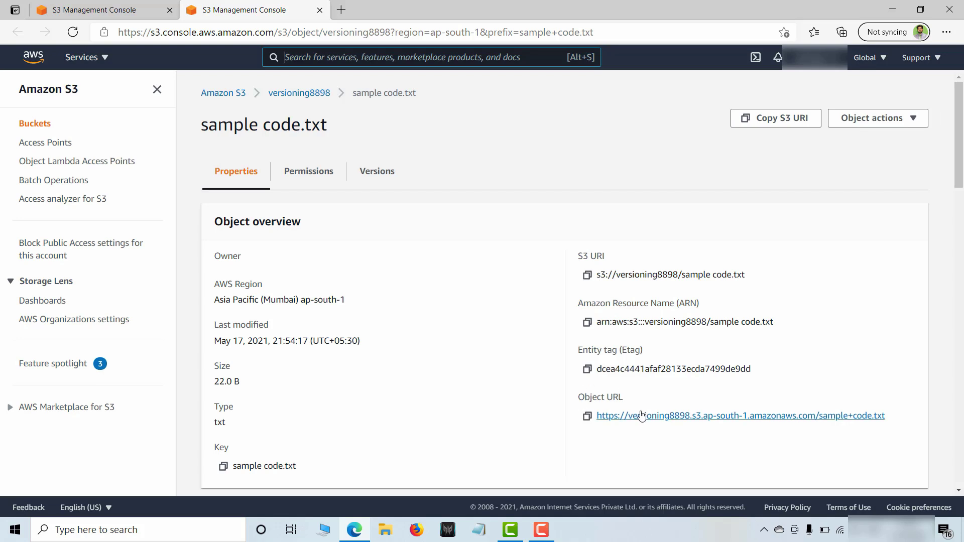
pyautogui.click(649, 418)
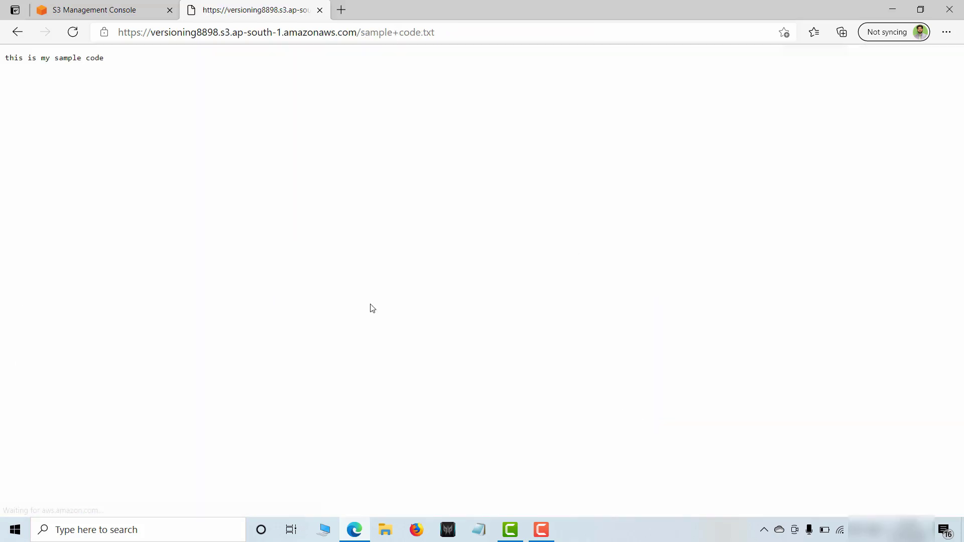
pyautogui.moveTo(85, 60); pyautogui.dragTo(1, 63)
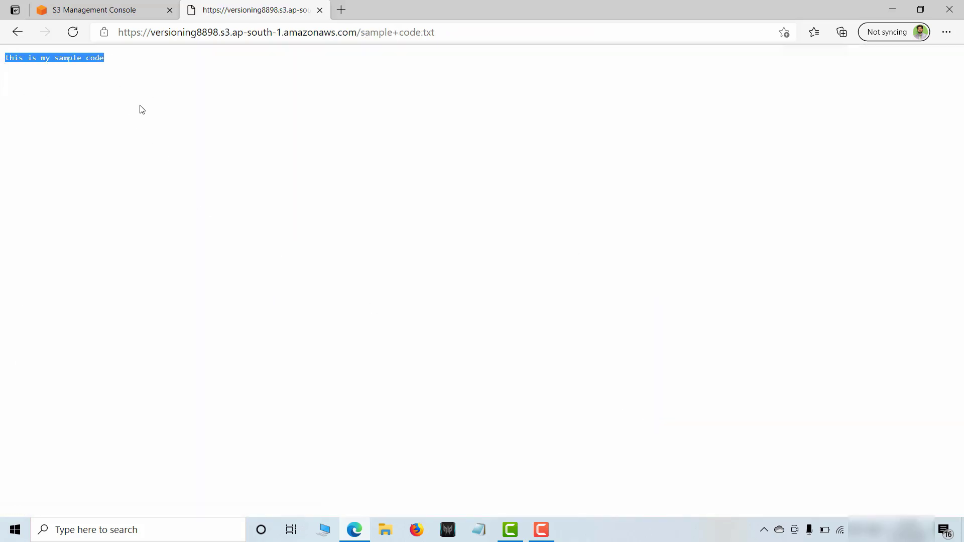
# Return to the S3 console tab, minimize the browser, and open the desktop file sample code in Notepad
pyautogui.click(91, 10)
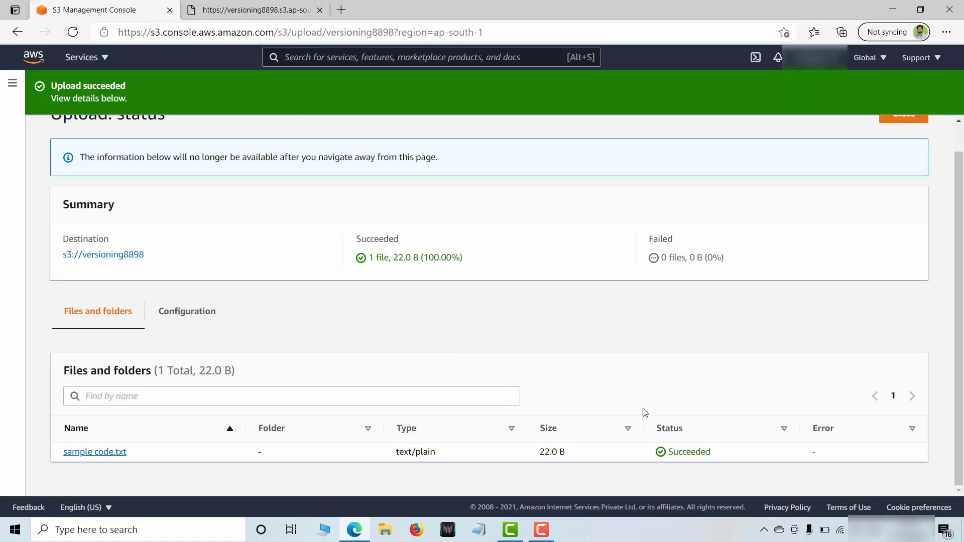
pyautogui.click(893, 9)
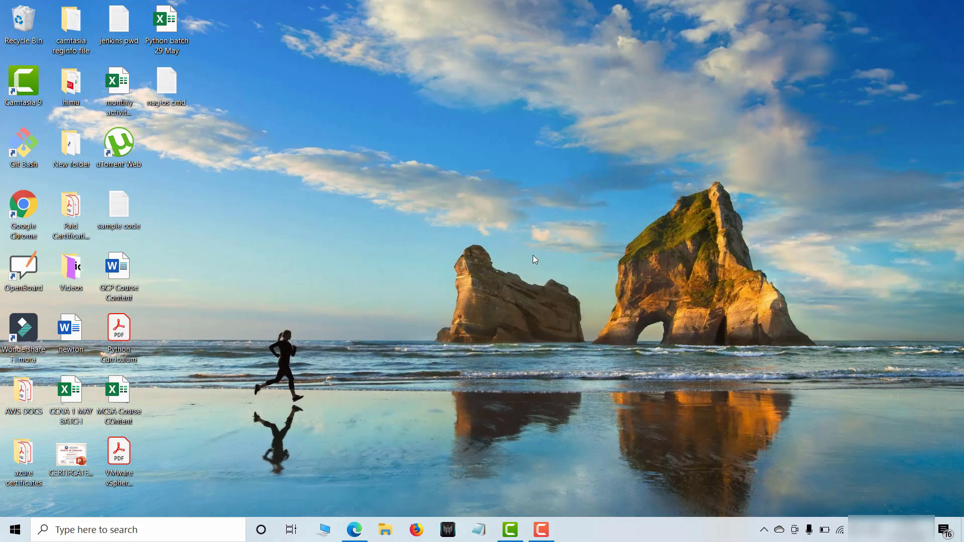
pyautogui.doubleClick(132, 216)
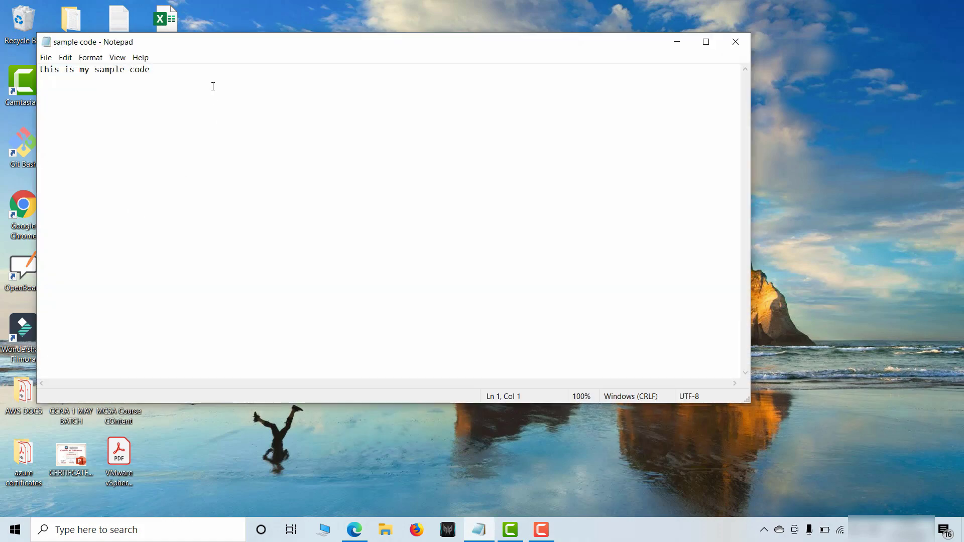
# Add the line "new code is added" below a blank line in the sample code file, save it, and close Notepad
pyautogui.press('Return')
pyautogui.press('Return')
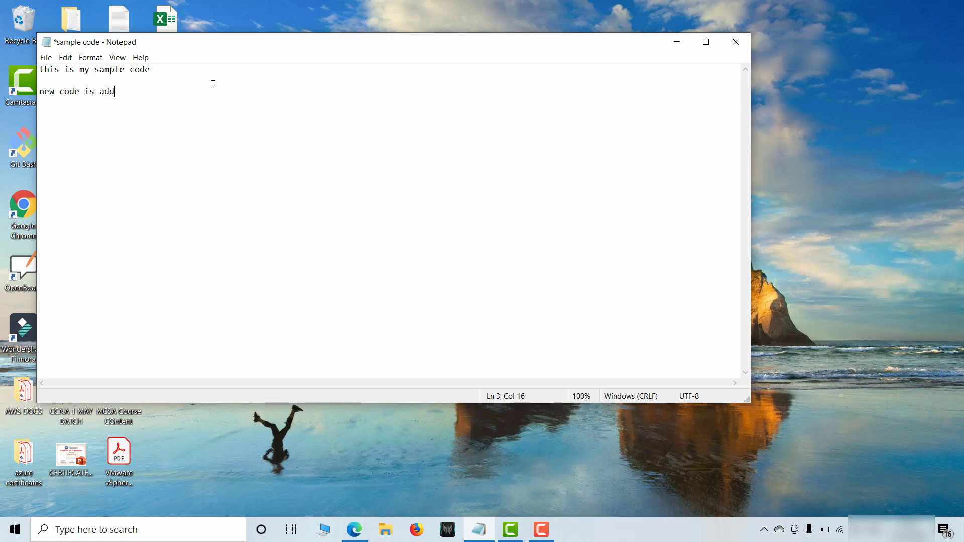
pyautogui.click(46, 60)
pyautogui.click(68, 106)
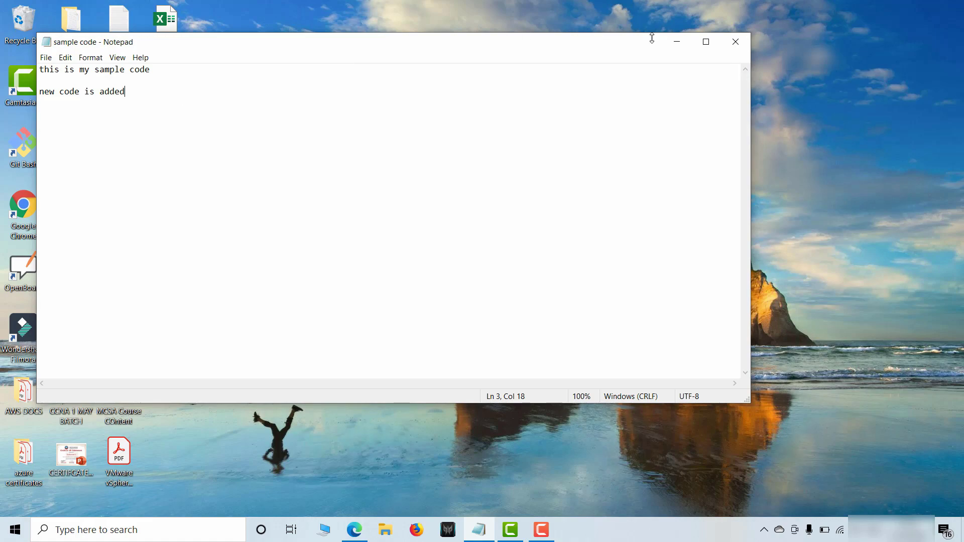
pyautogui.click(736, 42)
# Switch back to the S3 console in the browser, return to the versioning8898 bucket, and add the edited sample code.txt to a new upload
pyautogui.click(355, 530)
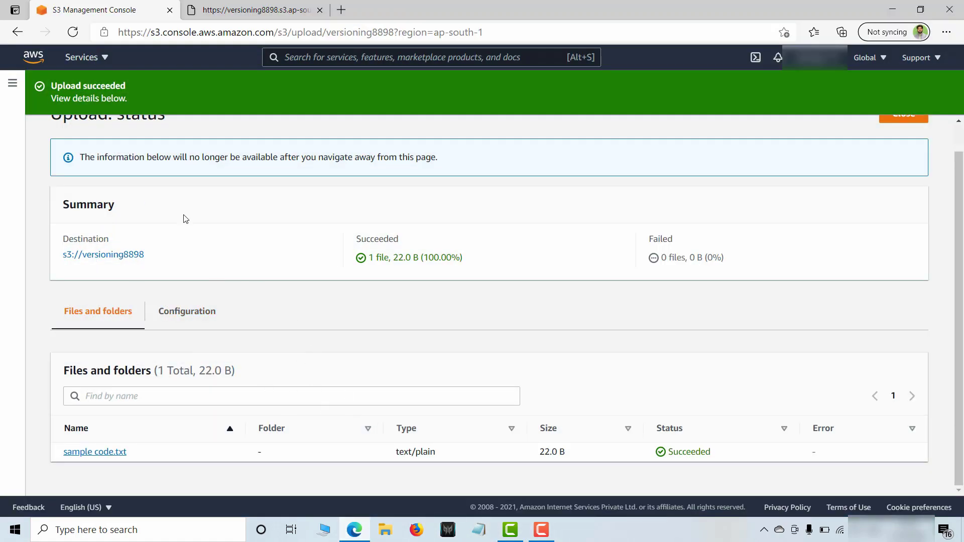
pyautogui.scroll(1, 212, 231)
pyautogui.click(879, 145)
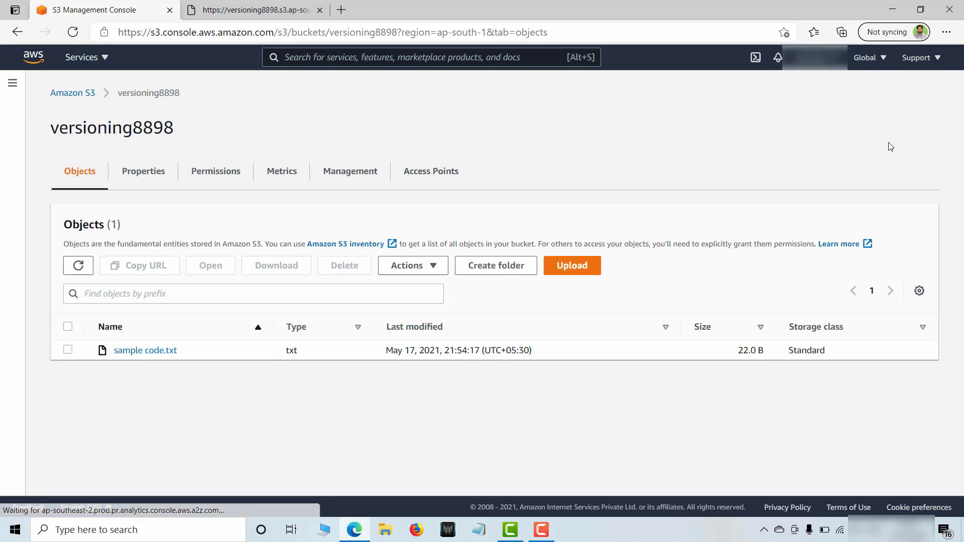
pyautogui.click(565, 270)
pyautogui.click(442, 250)
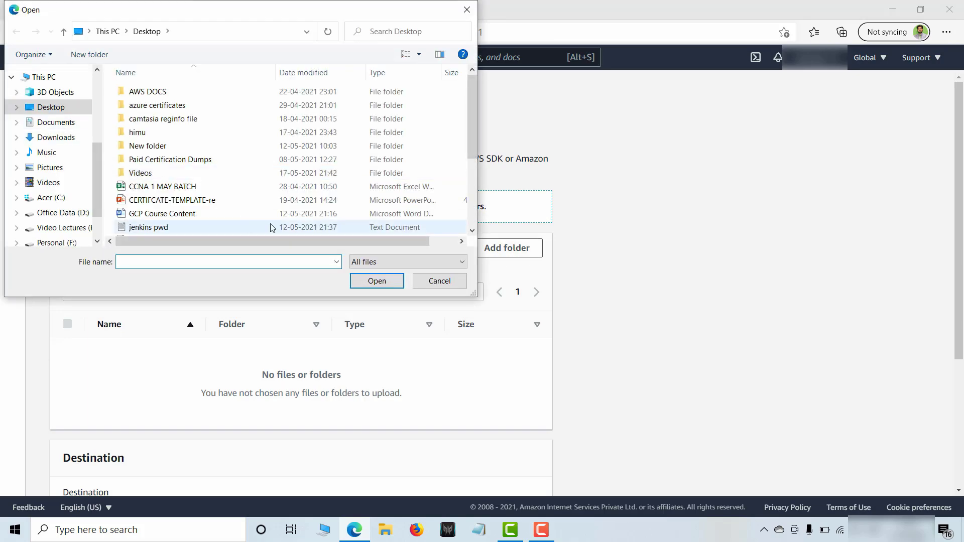
pyautogui.scroll(-3, 468, 130)
pyautogui.click(217, 201)
pyautogui.click(377, 281)
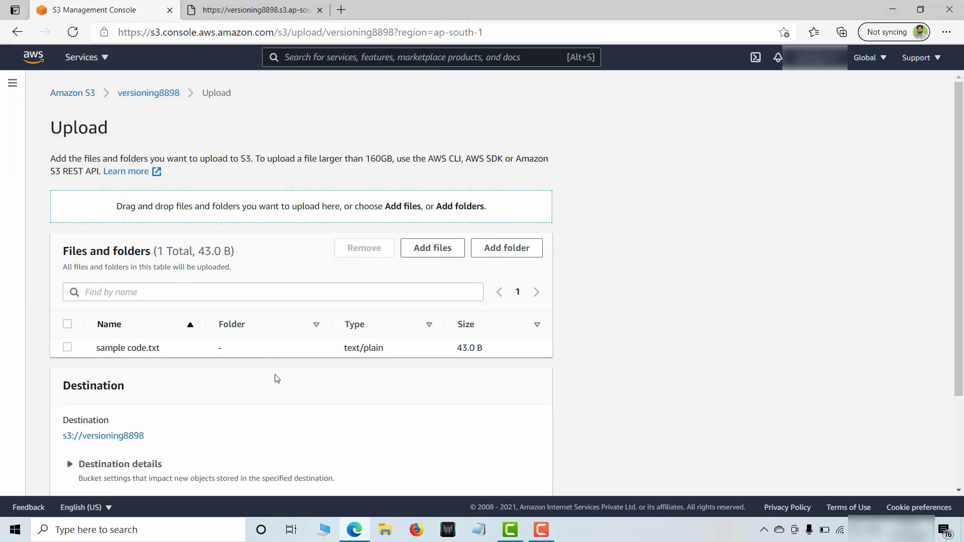
# Grant public-read access to sample code.txt, acknowledge the risk, upload it, and close the upload status
pyautogui.scroll(-3, 277, 379)
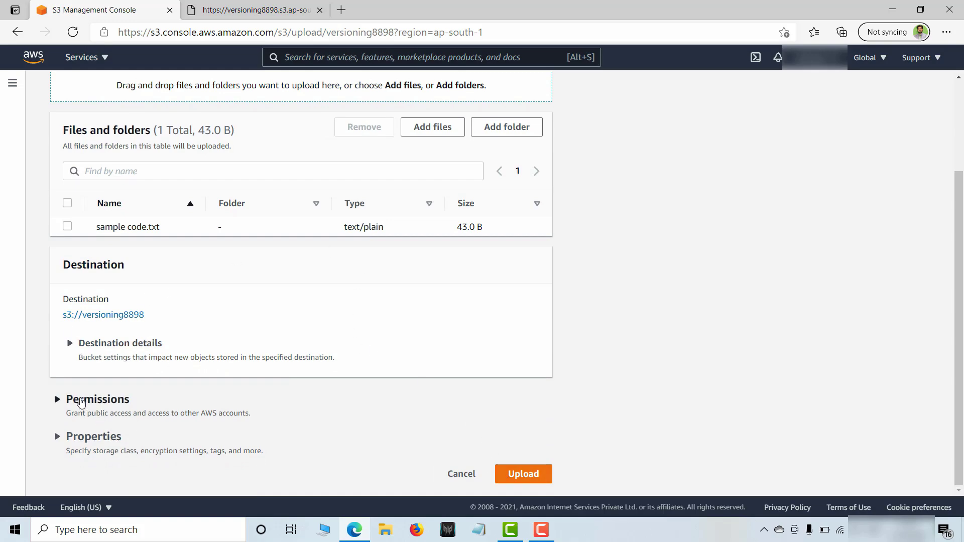
pyautogui.click(58, 399)
pyautogui.scroll(-5, 125, 397)
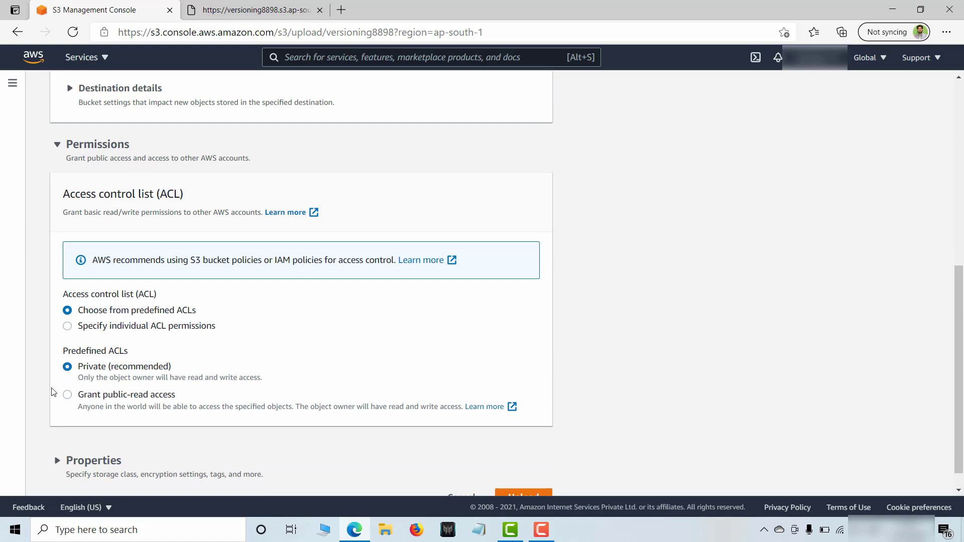
pyautogui.click(68, 395)
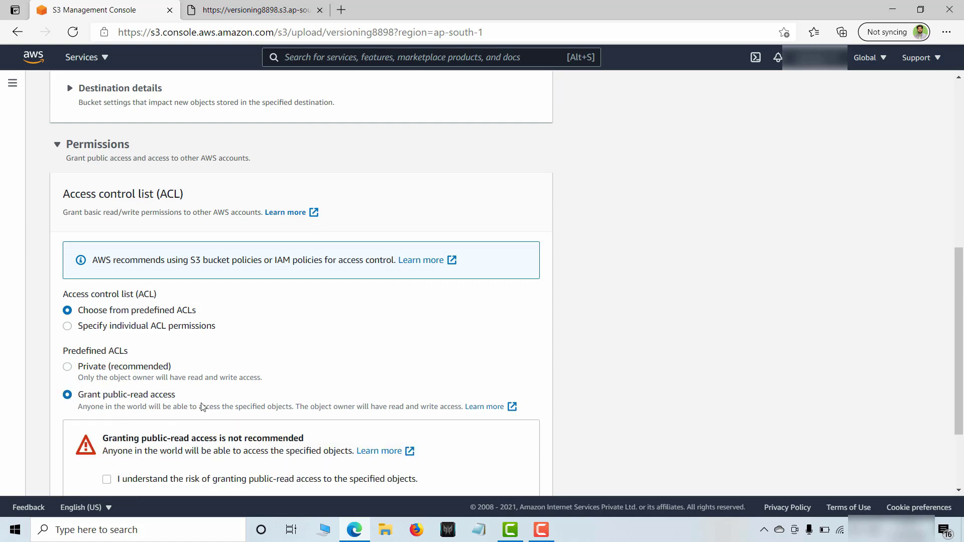
pyautogui.scroll(-2, 188, 432)
pyautogui.click(107, 366)
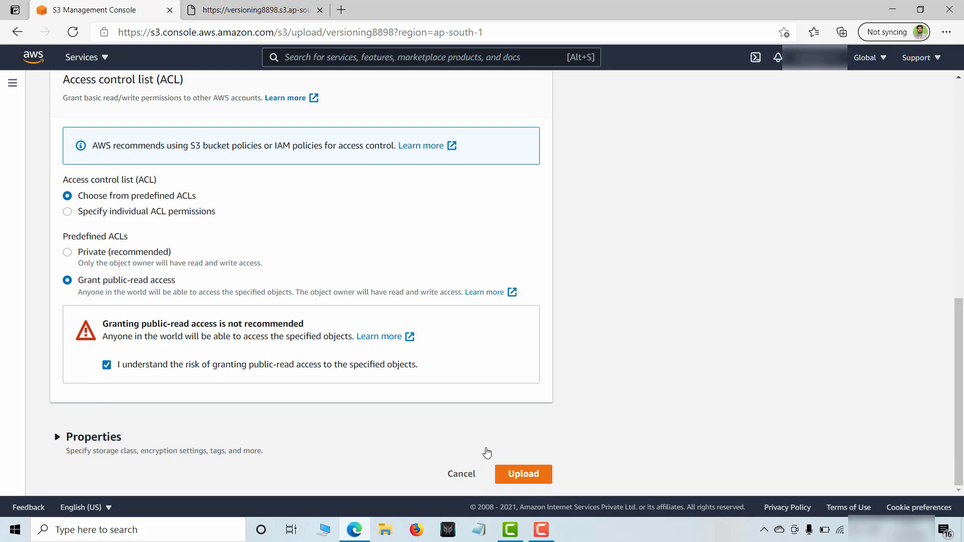
pyautogui.click(521, 475)
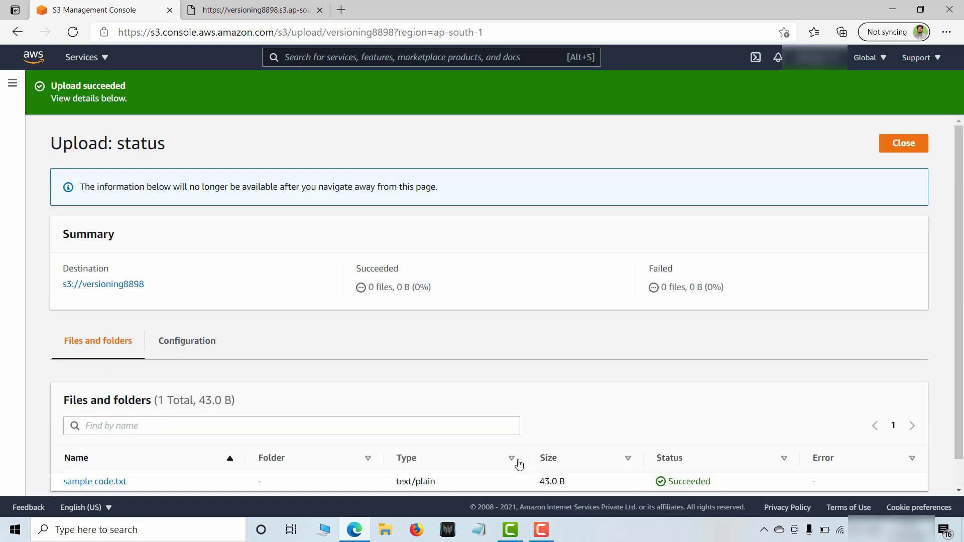
pyautogui.click(925, 142)
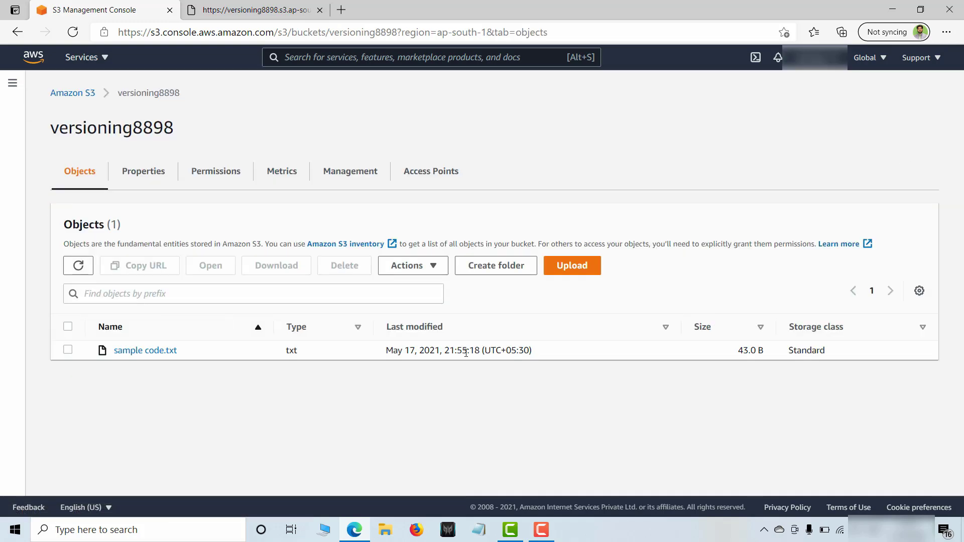
# Open sample code.txt through its object URL to check the served text, and go back to the object's details
pyautogui.click(143, 351)
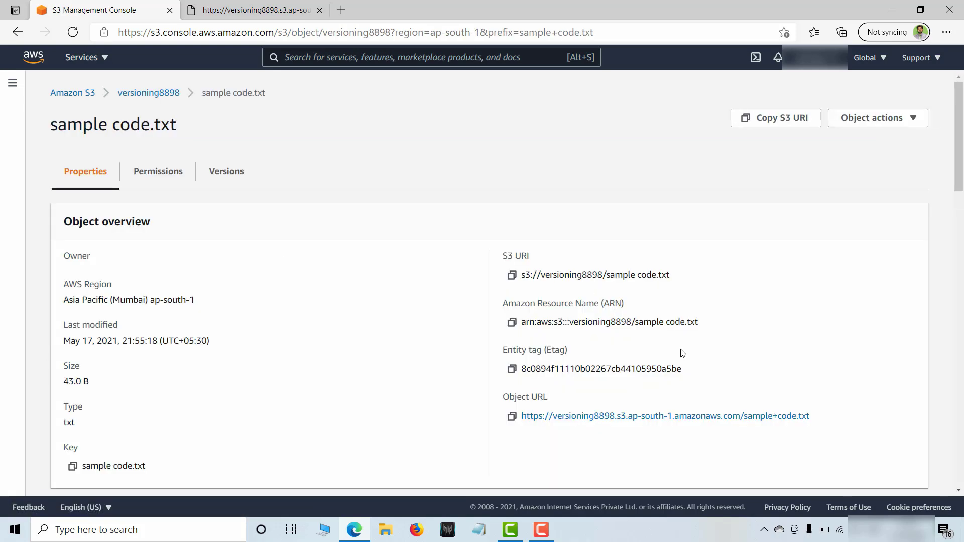
pyautogui.click(628, 417)
pyautogui.moveTo(1, 60); pyautogui.dragTo(124, 101)
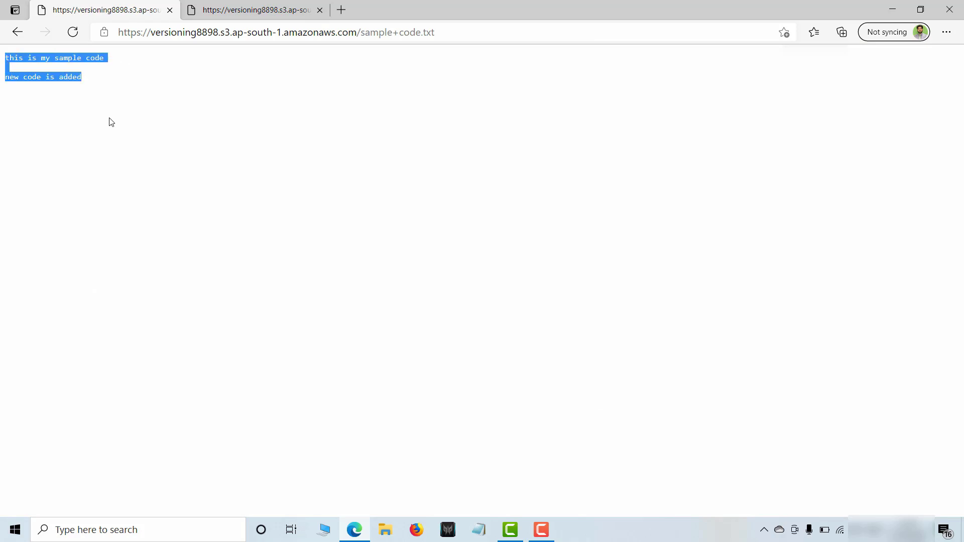
pyautogui.click(17, 32)
# Minimize the browser, reopen the desktop sample code file in Notepad, add the line "new code is again added", save it, and close Notepad
pyautogui.click(894, 8)
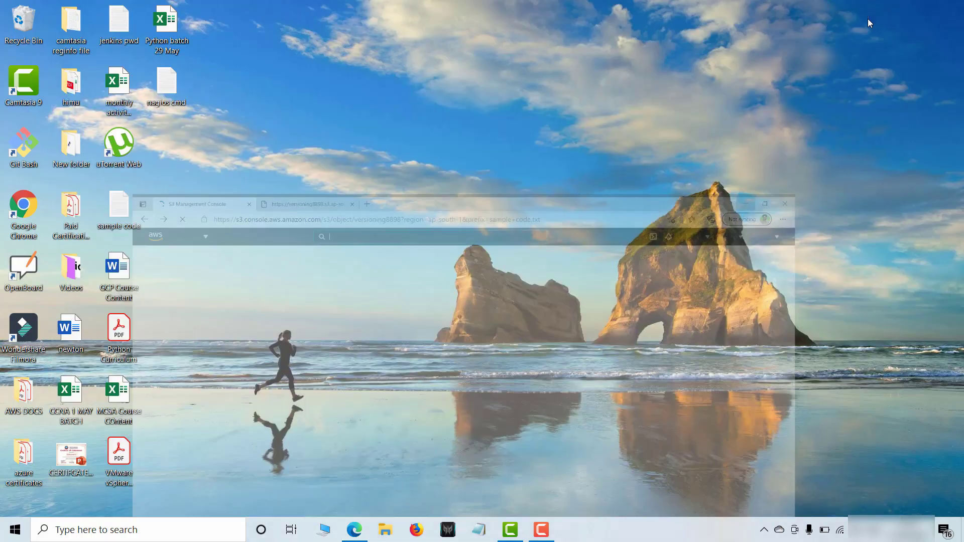
pyautogui.doubleClick(125, 211)
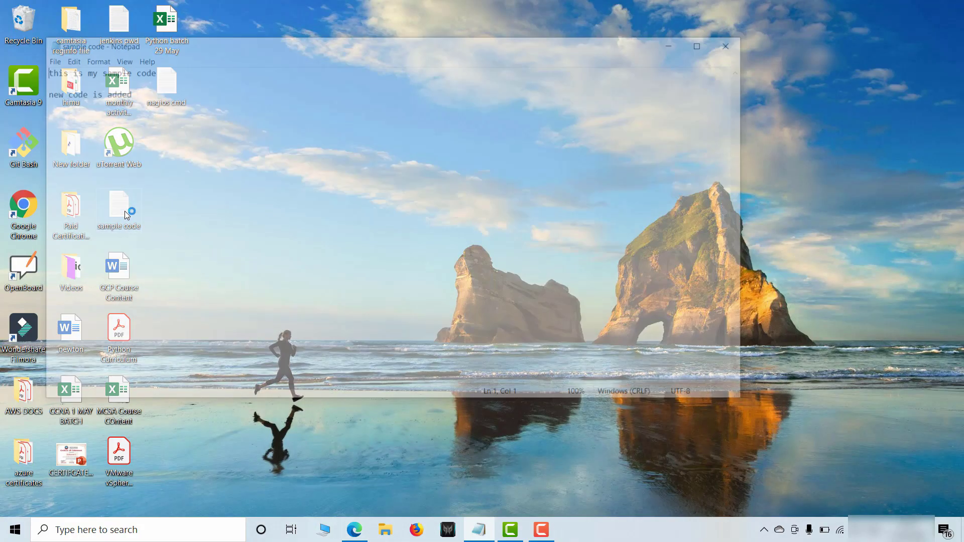
pyautogui.press('Return')
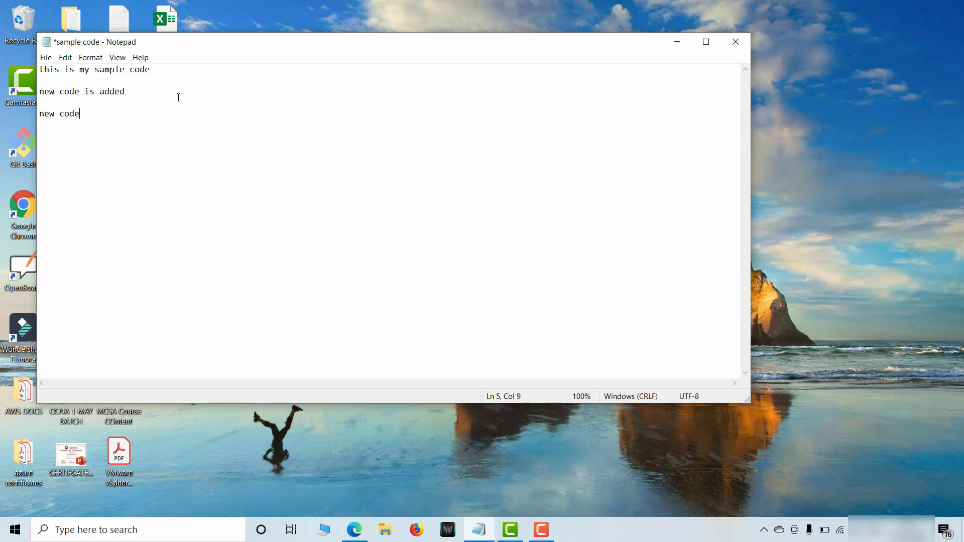
pyautogui.write('new code is again added')
pyautogui.click(45, 57)
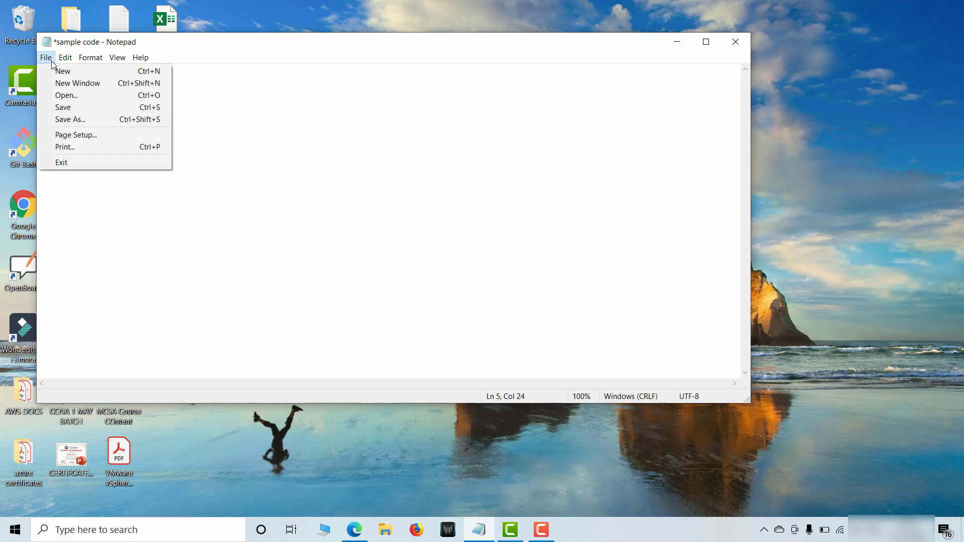
pyautogui.click(66, 104)
pyautogui.click(736, 42)
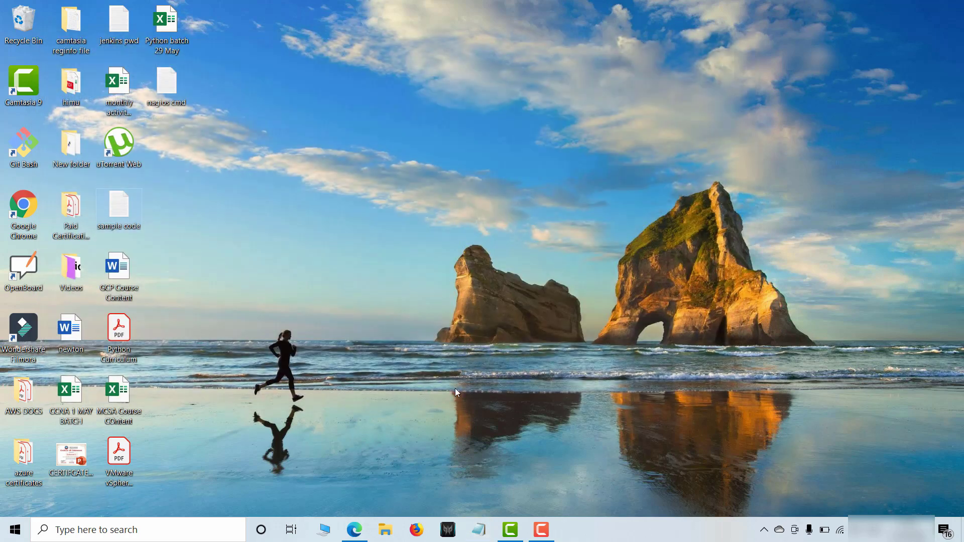
# Return to the versioning8898 bucket in the browser and add the re-edited sample code.txt from the Desktop to a new upload
pyautogui.click(355, 530)
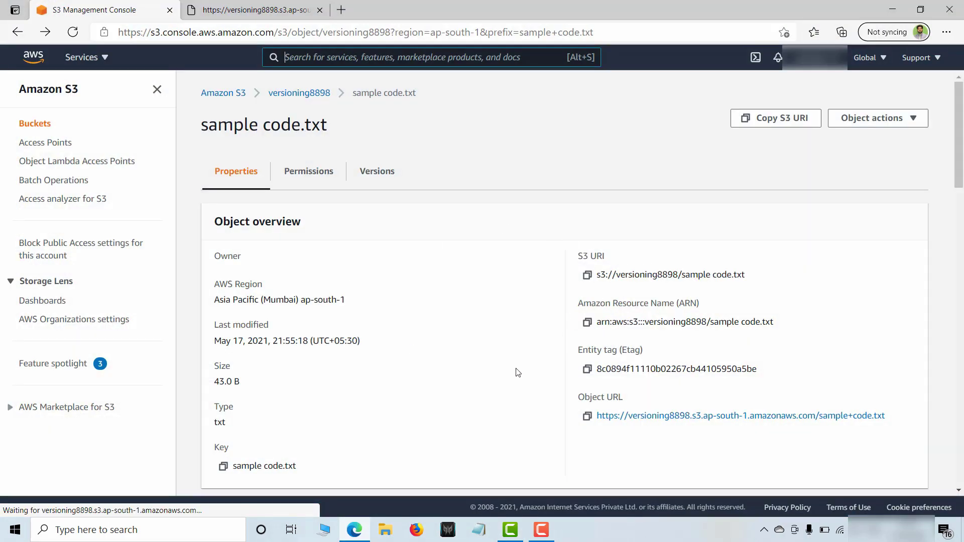
pyautogui.scroll(-1, 518, 372)
pyautogui.scroll(1, 383, 338)
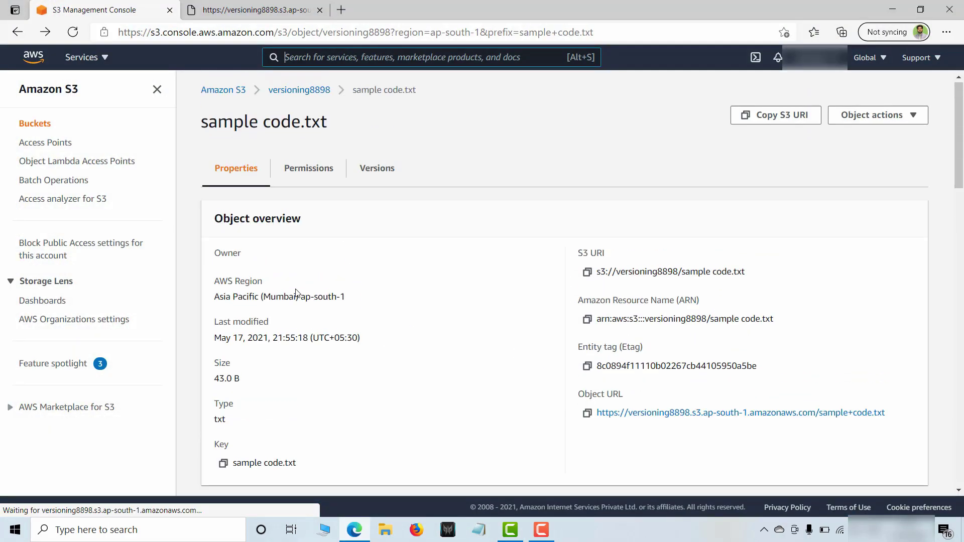
pyautogui.click(309, 96)
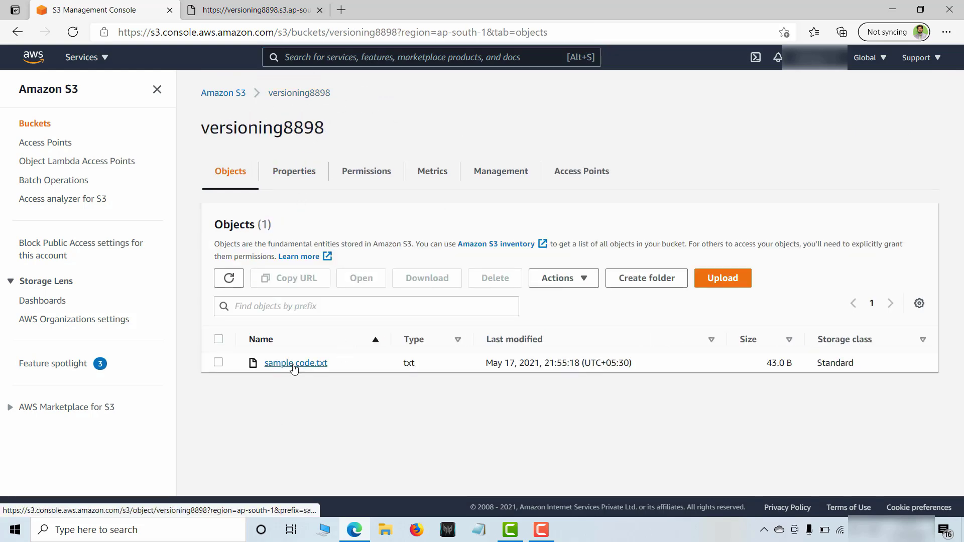
pyautogui.click(722, 278)
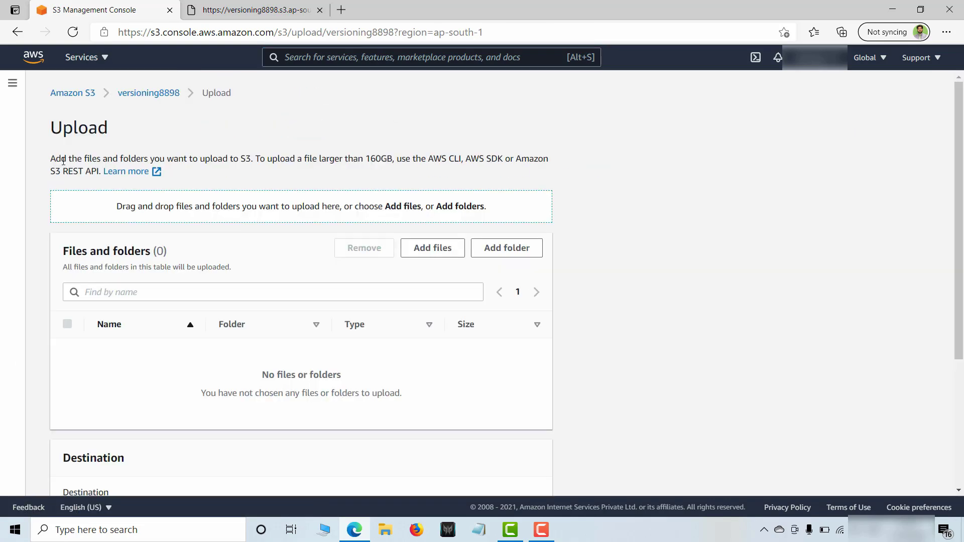
pyautogui.click(454, 249)
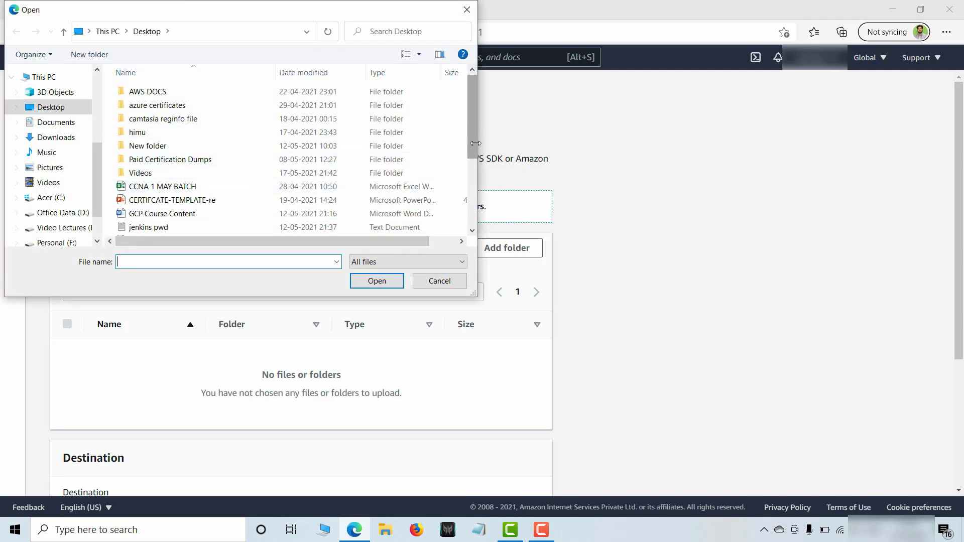
pyautogui.scroll(-3, 196, 221)
pyautogui.click(204, 203)
pyautogui.click(380, 285)
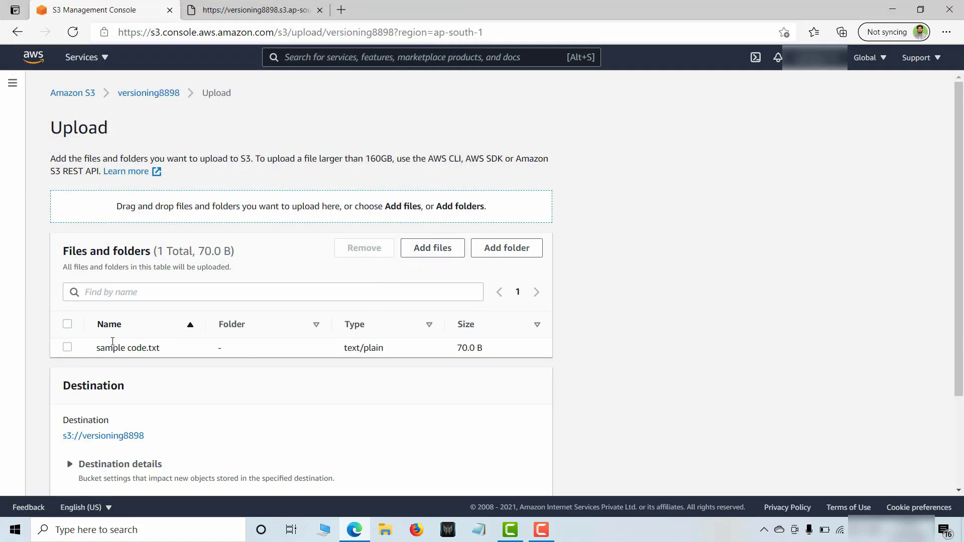
# Give the re-edited file the predefined public-read ACL, accept the risk, upload it, and close the upload status
pyautogui.scroll(-3, 267, 372)
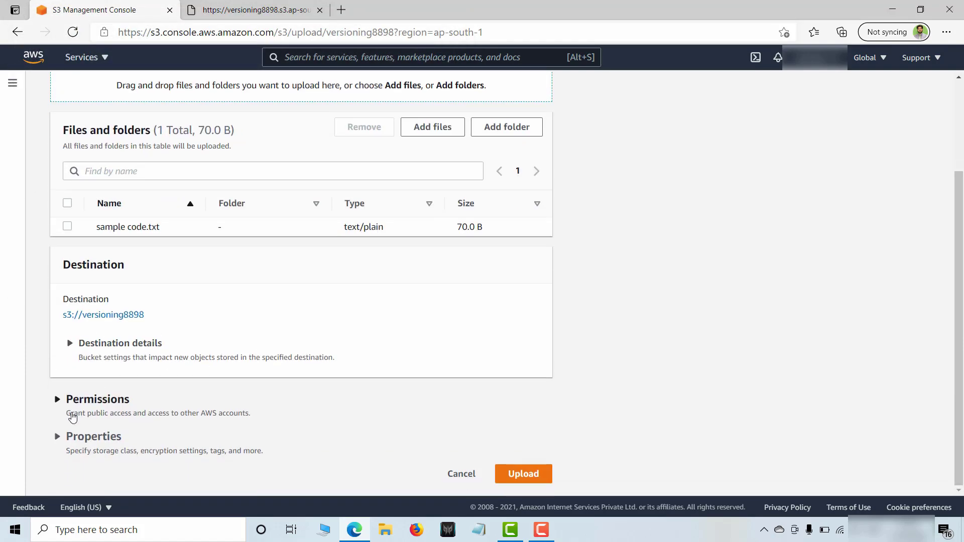
pyautogui.click(63, 407)
pyautogui.scroll(-5, 257, 423)
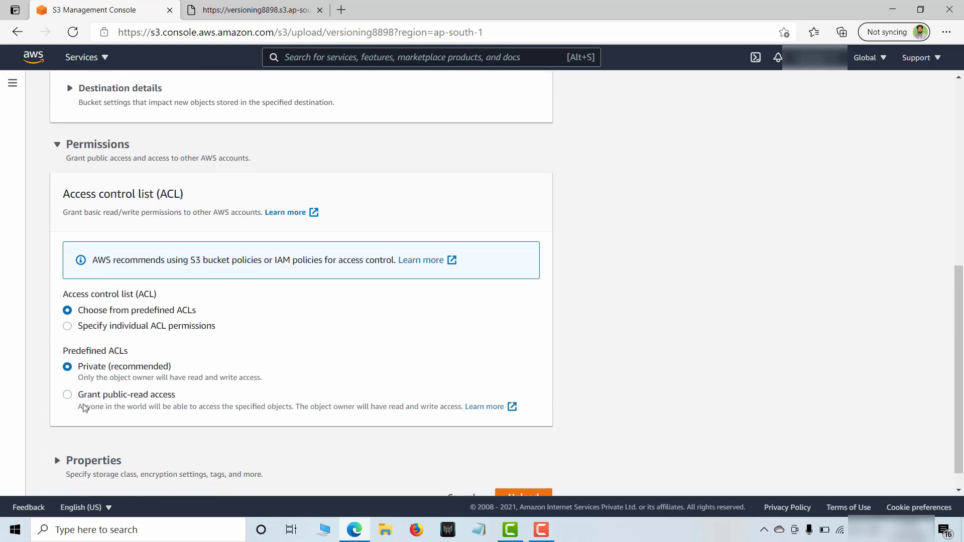
pyautogui.click(67, 395)
pyautogui.scroll(-3, 75, 404)
pyautogui.click(106, 365)
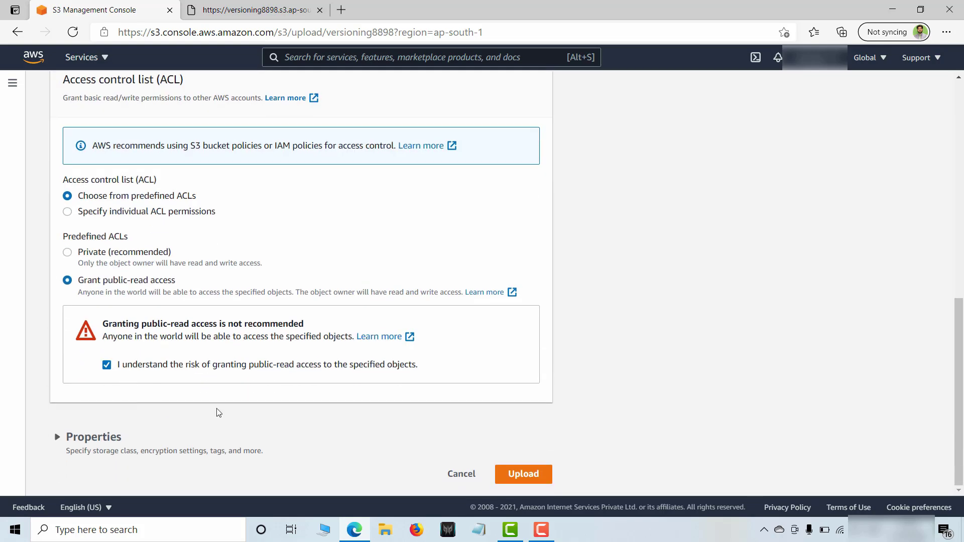
pyautogui.click(536, 481)
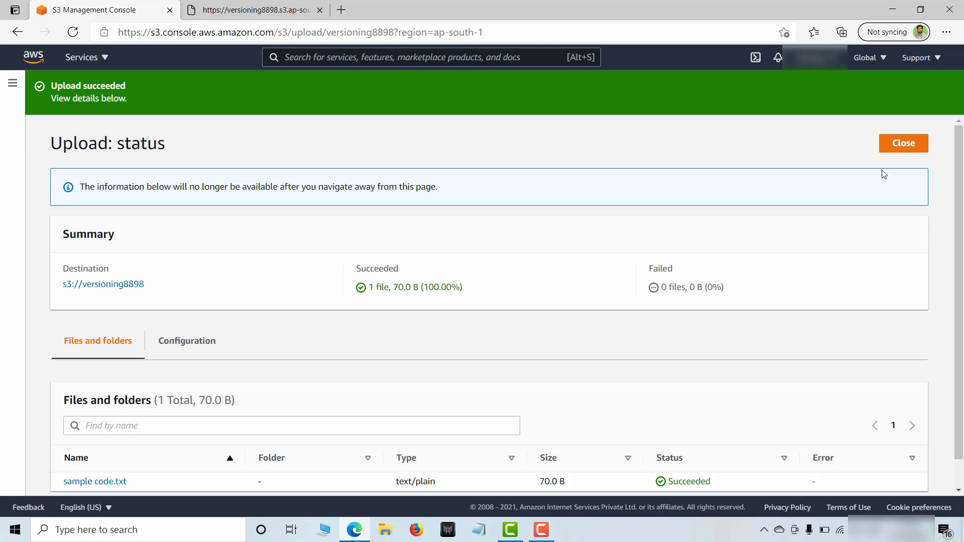
pyautogui.click(904, 145)
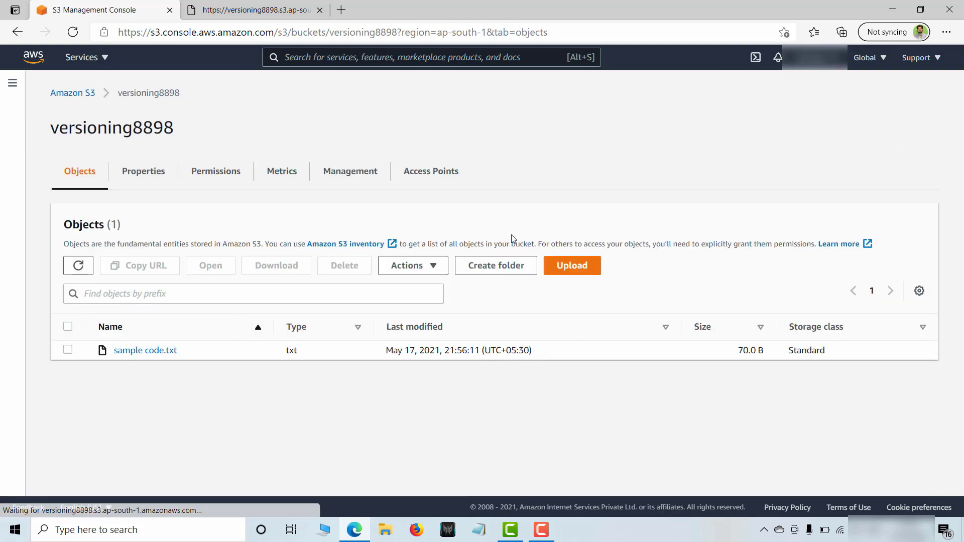
# Check the text served at the object URL of sample code.txt, and return to the versioning8898 bucket's object list
pyautogui.click(158, 351)
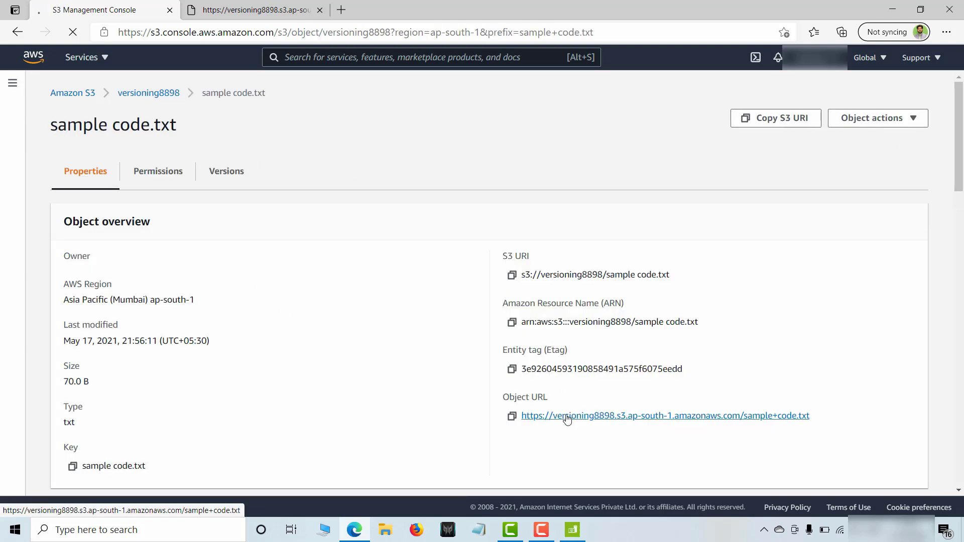
pyautogui.click(566, 417)
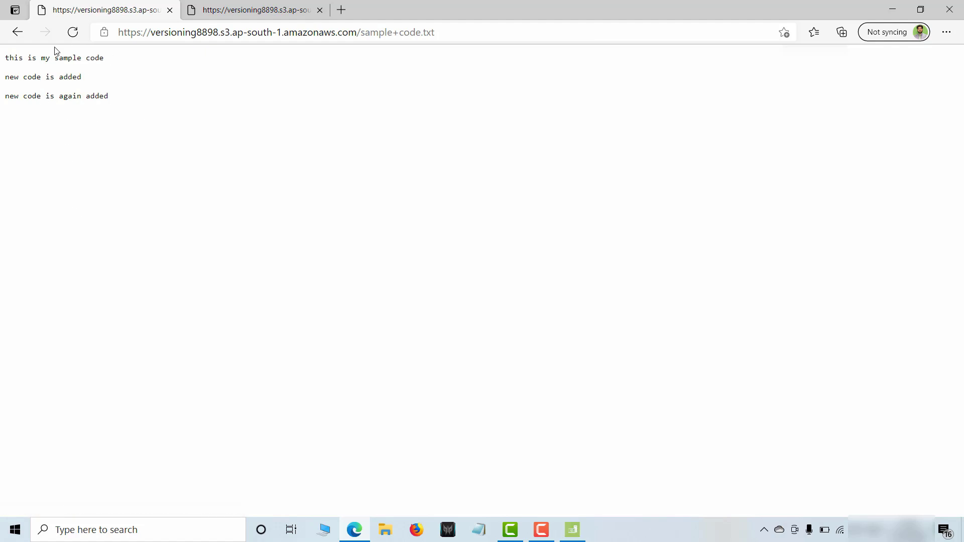
pyautogui.moveTo(130, 98); pyautogui.dragTo(16, 49)
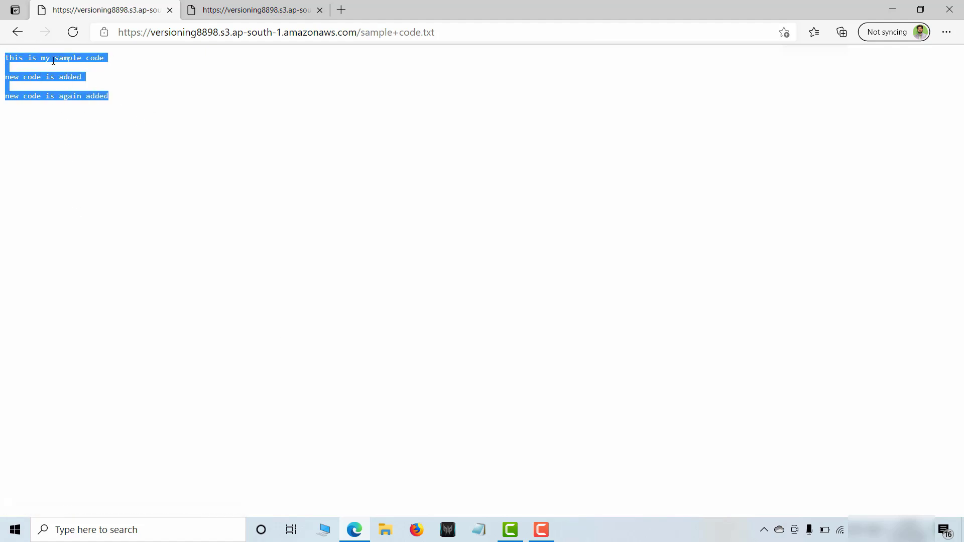
pyautogui.click(17, 31)
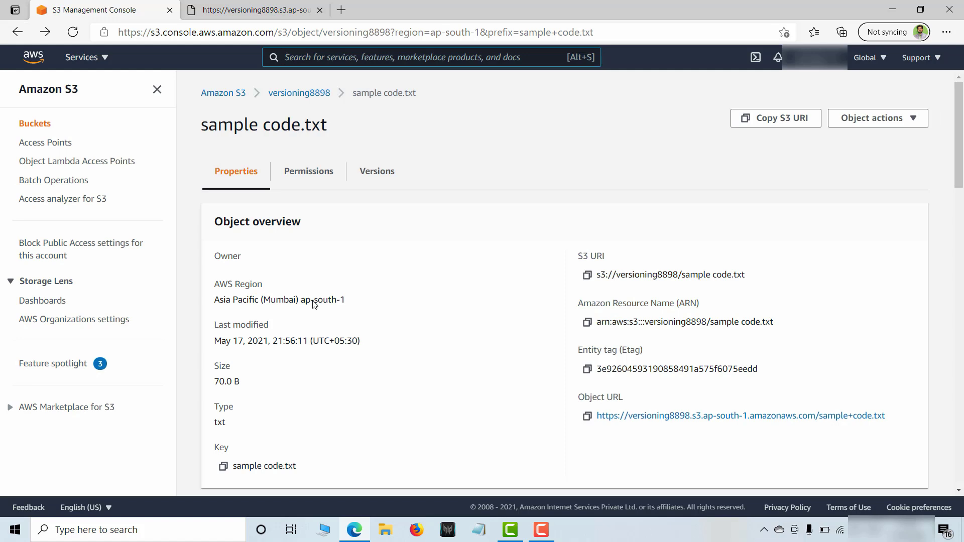
pyautogui.click(301, 94)
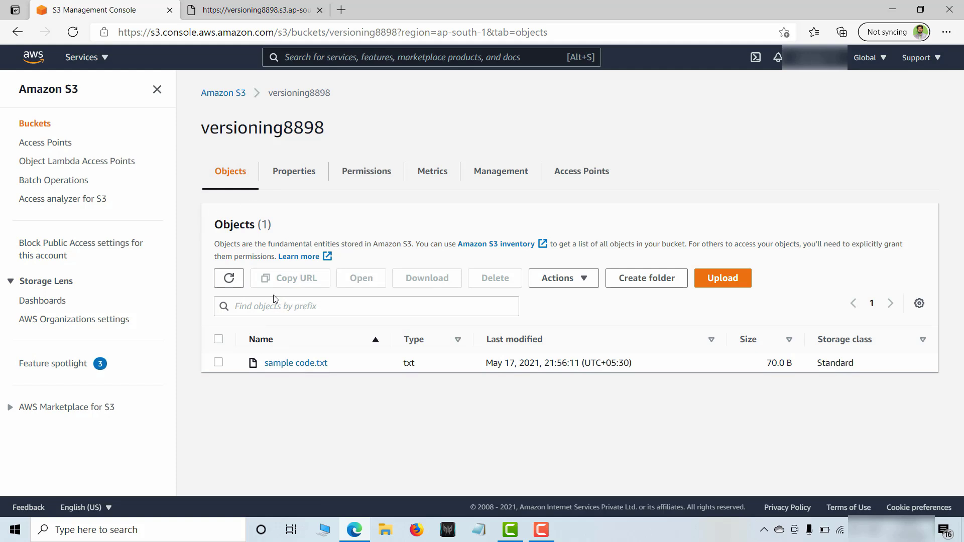
# Enable Bucket Versioning for versioning8898 from the versions view of sample code.txt, and return to the bucket's object list
pyautogui.click(296, 364)
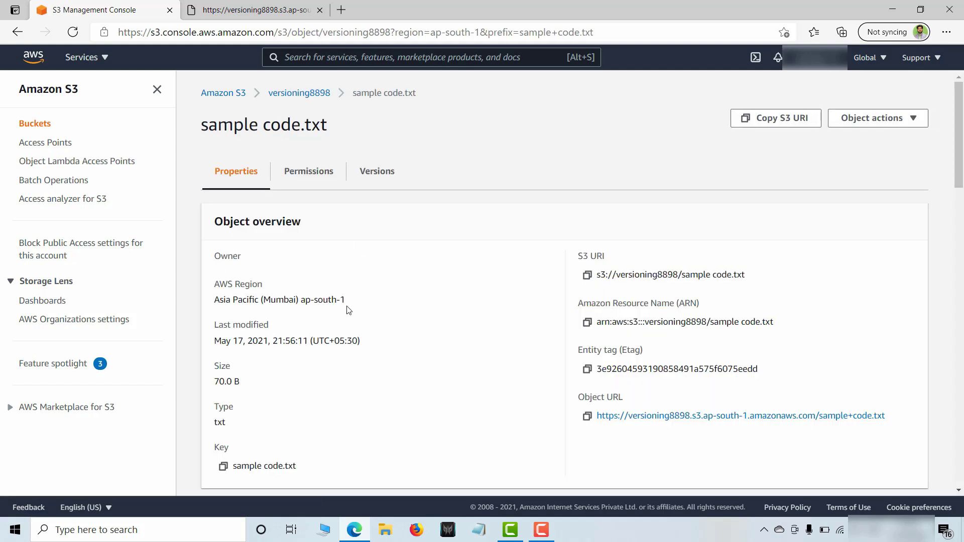
pyautogui.click(380, 172)
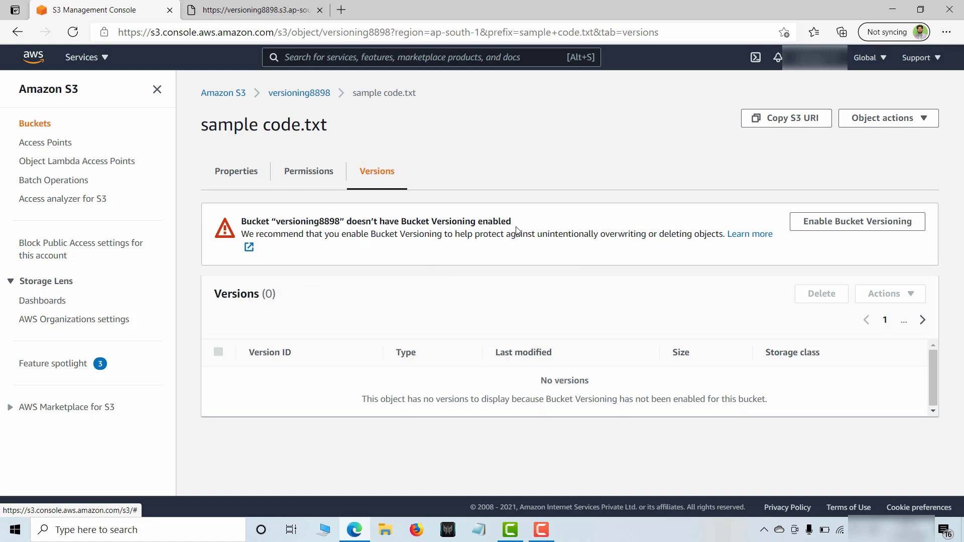
pyautogui.click(874, 222)
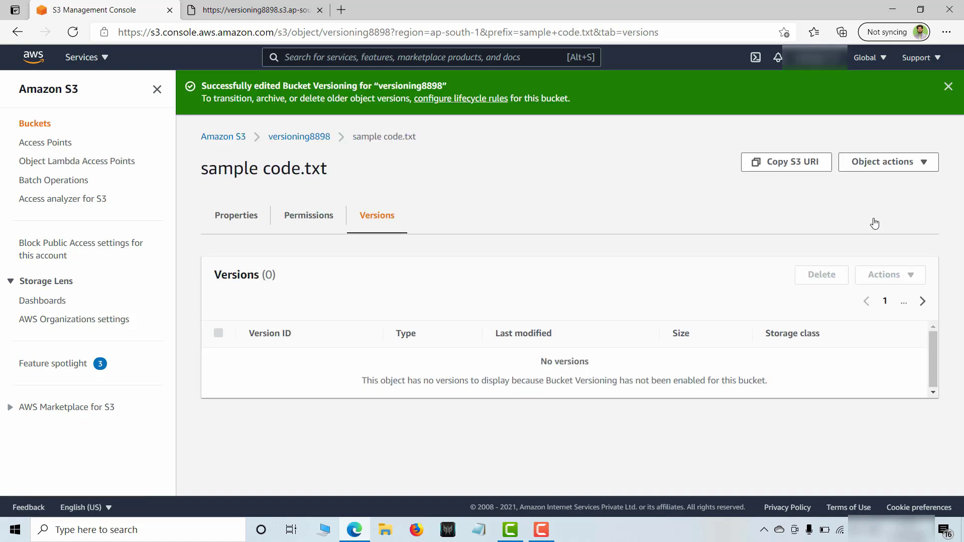
pyautogui.click(212, 139)
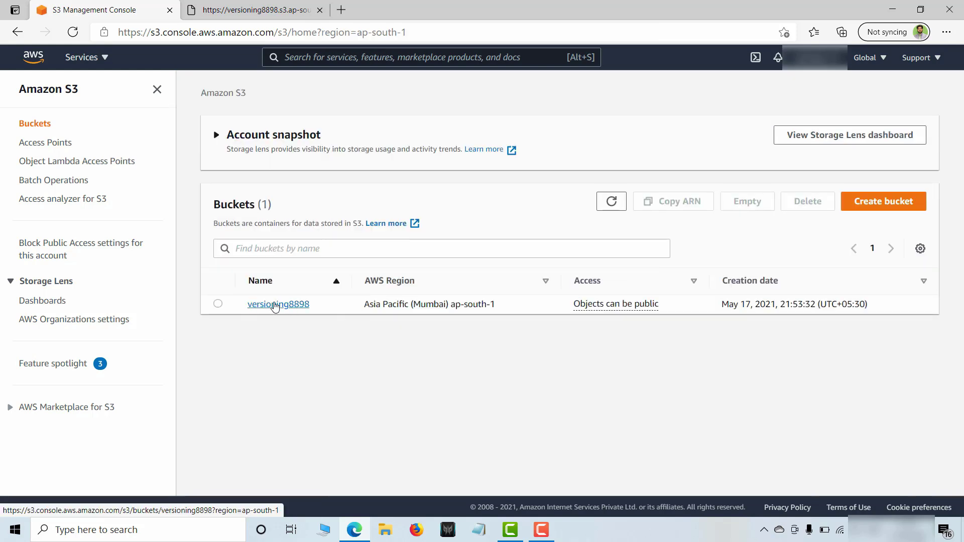
pyautogui.click(275, 305)
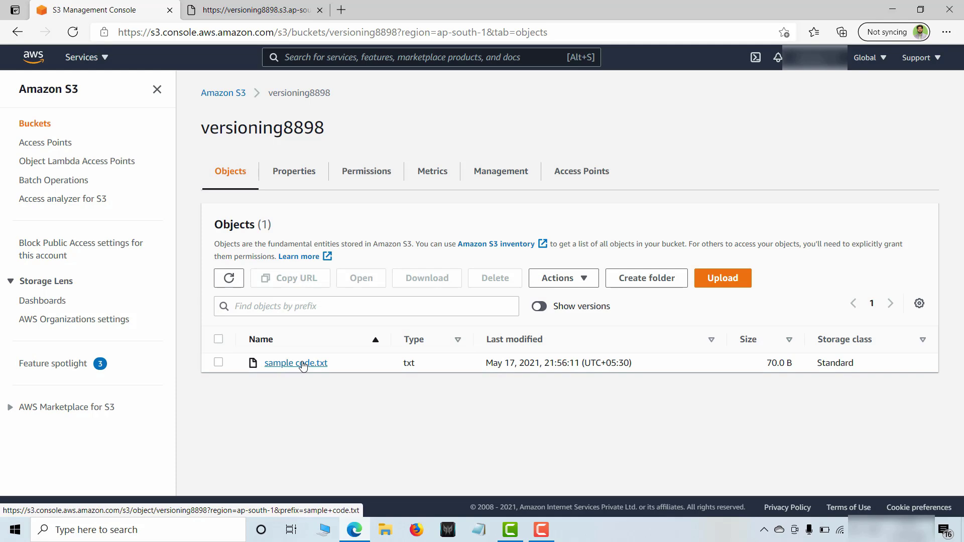
# Minimize the browser, reopen the desktop sample code file in Notepad, add the line "this is final code", save it, and close Notepad
pyautogui.click(892, 9)
pyautogui.doubleClick(131, 215)
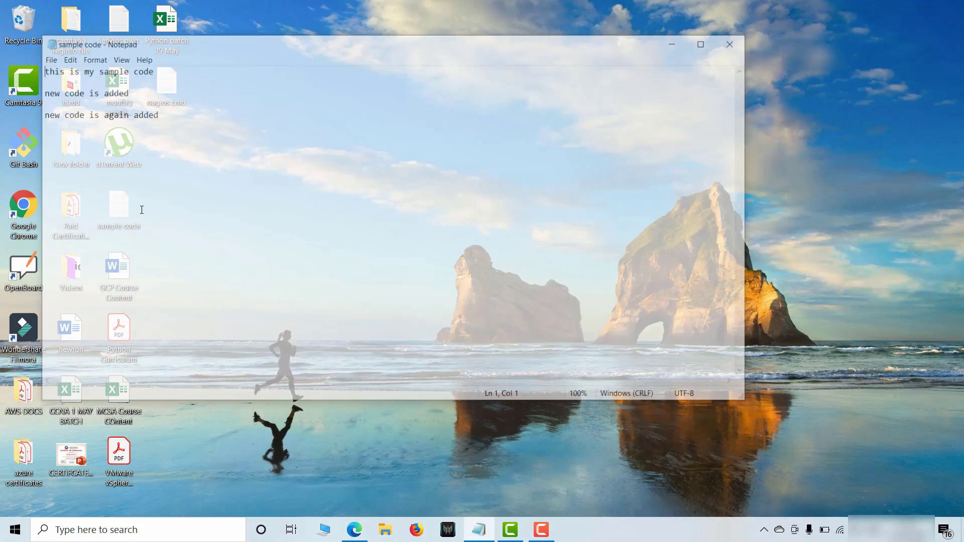
pyautogui.press('Return')
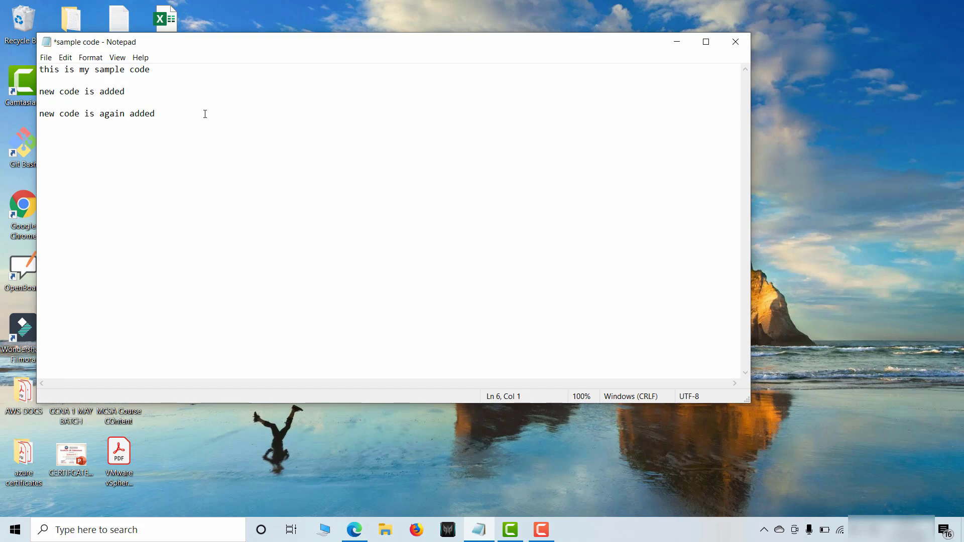
pyautogui.write('this is final code')
pyautogui.click(45, 57)
pyautogui.click(68, 107)
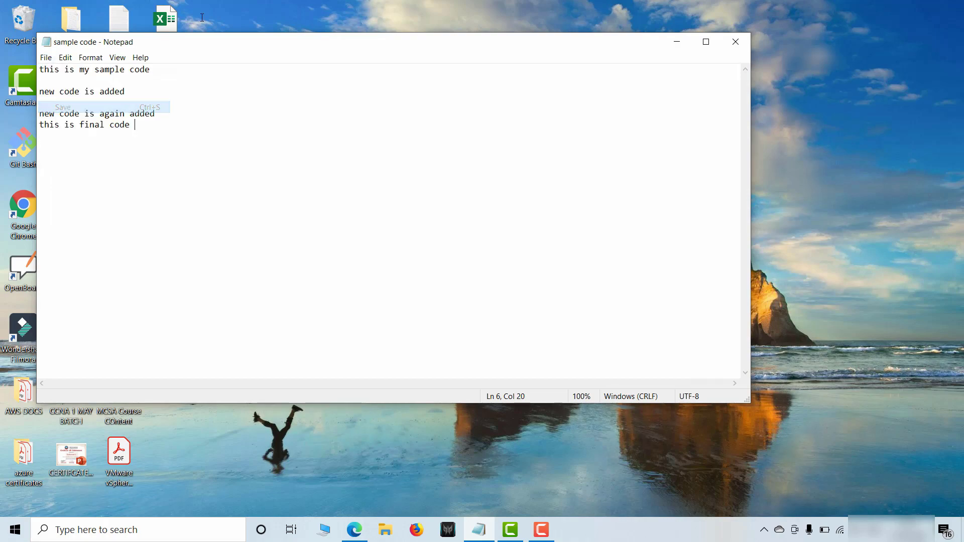
pyautogui.click(736, 41)
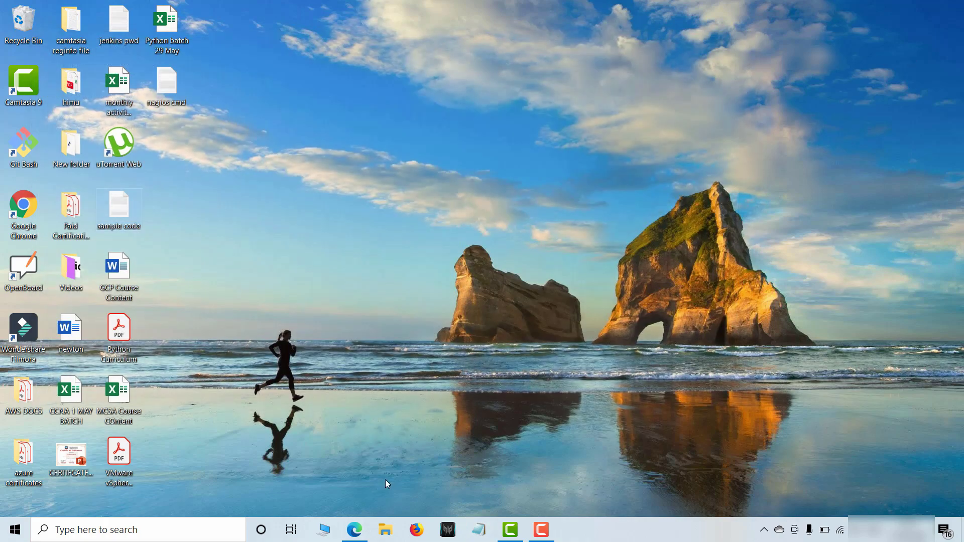
# Return to the versioning8898 bucket in the browser and add the updated sample code file from the Desktop to a new upload
pyautogui.click(354, 530)
pyautogui.click(729, 281)
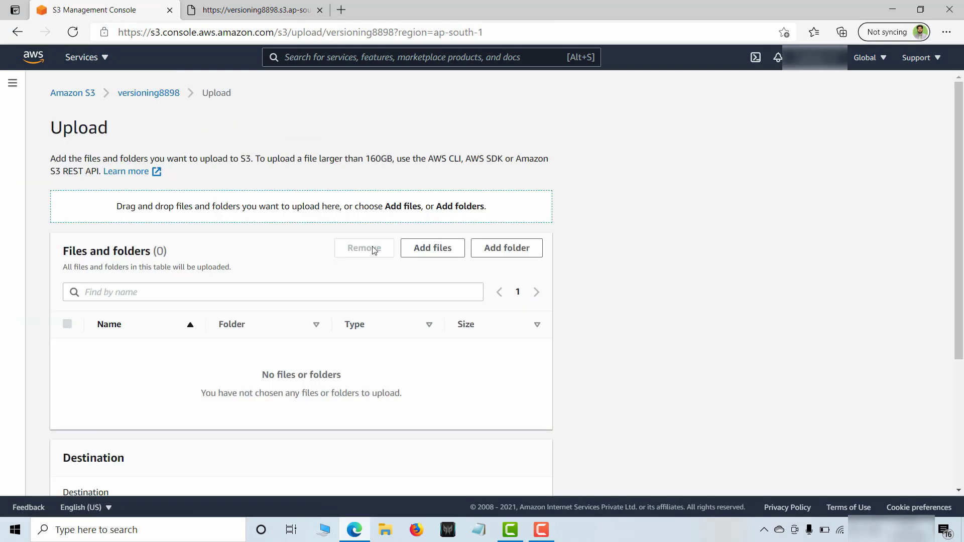
pyautogui.click(435, 249)
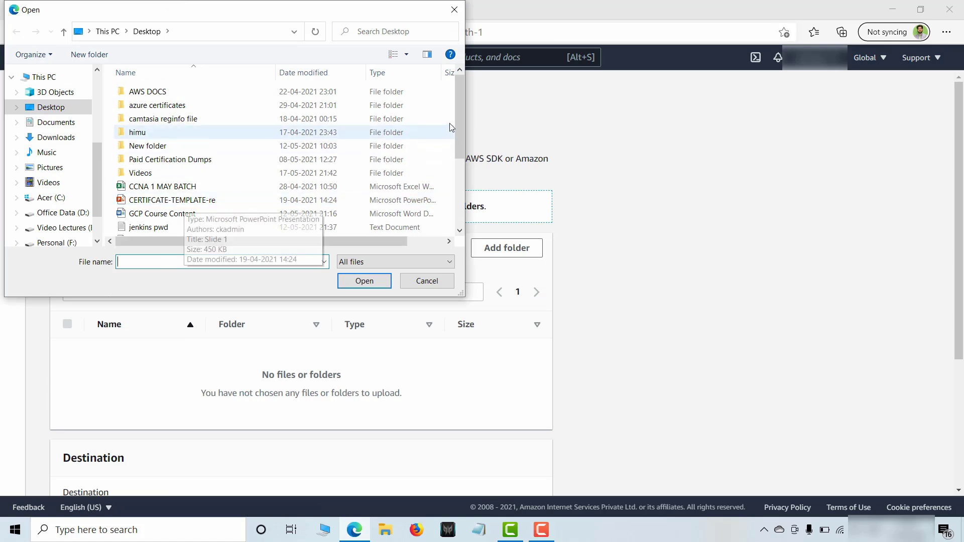
pyautogui.scroll(-3, 201, 203)
pyautogui.doubleClick(214, 199)
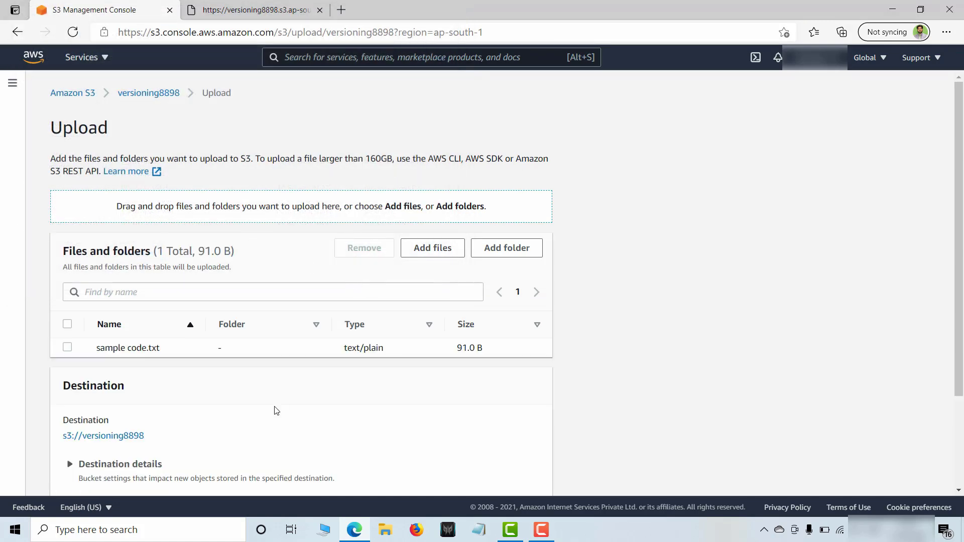
# Grant public-read access to the file through the predefined ACLs, accept the risk, and upload it to versioning8898
pyautogui.scroll(-3, 275, 406)
pyautogui.click(64, 399)
pyautogui.scroll(-5, 123, 440)
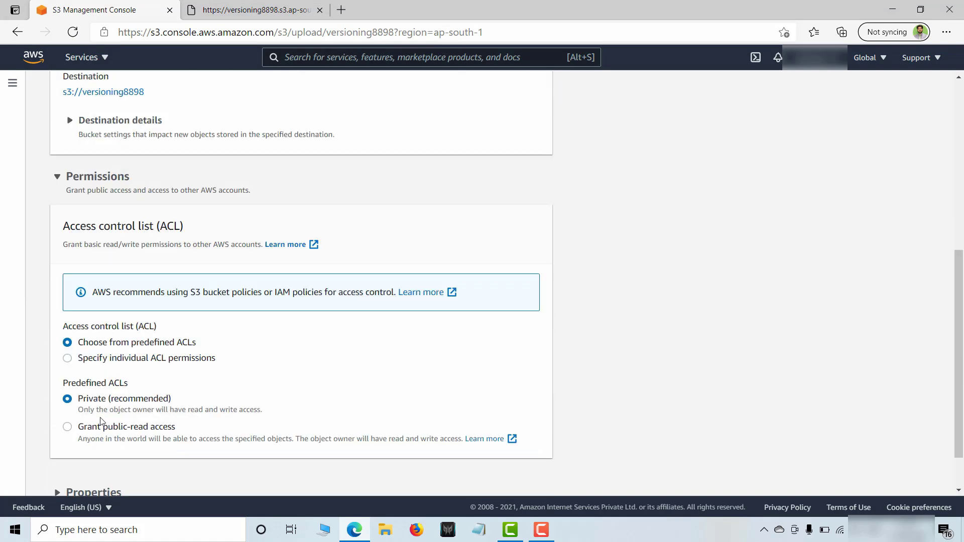
pyautogui.click(68, 396)
pyautogui.scroll(-2, 106, 381)
pyautogui.click(107, 365)
pyautogui.click(524, 474)
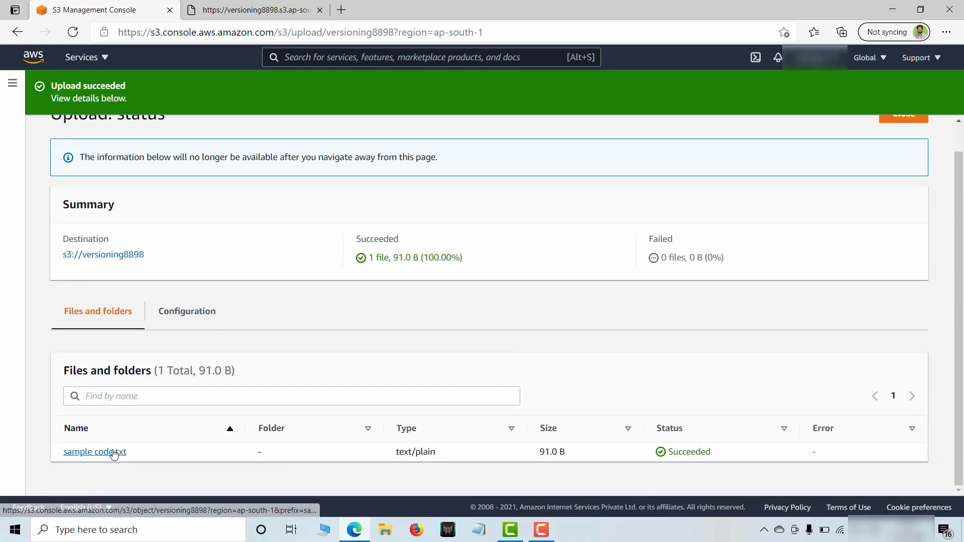
# Check the last line of text served at the uploaded file's object URL, close the older text tab, and return to the upload status
pyautogui.click(117, 451)
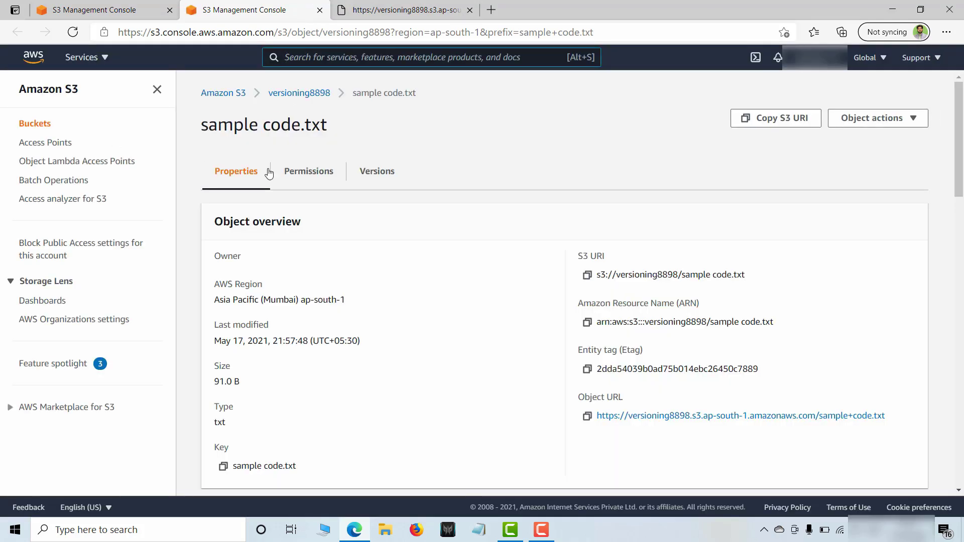
pyautogui.click(670, 417)
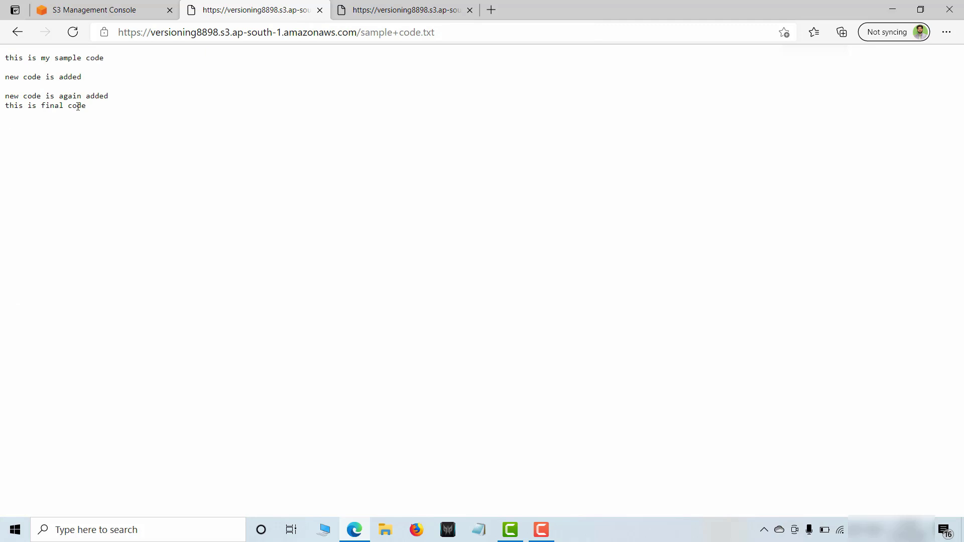
pyautogui.moveTo(114, 111); pyautogui.dragTo(2, 113)
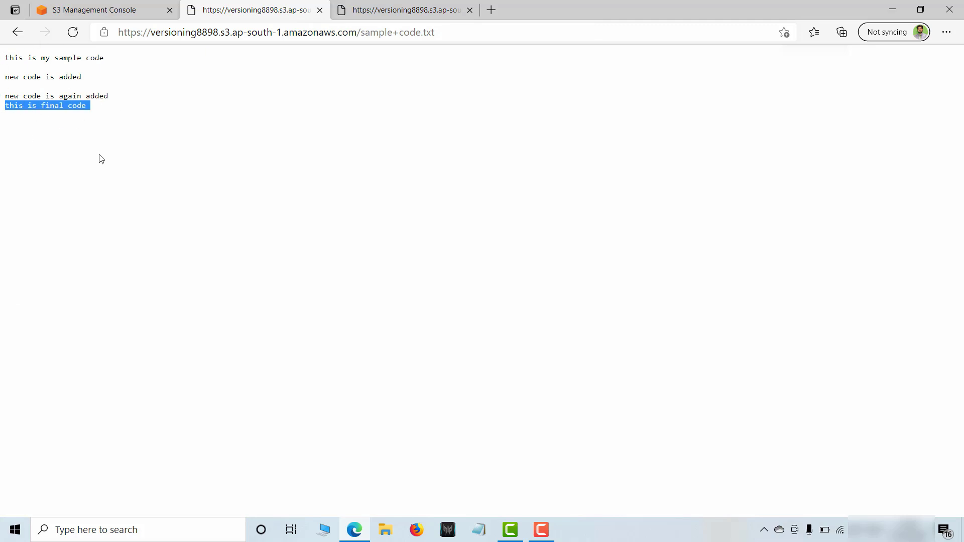
pyautogui.click(470, 10)
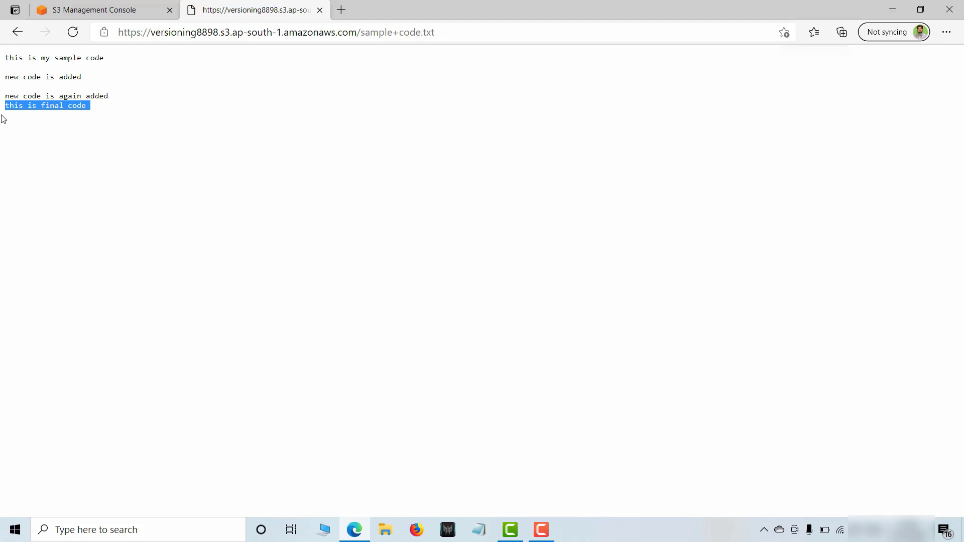
pyautogui.click(125, 11)
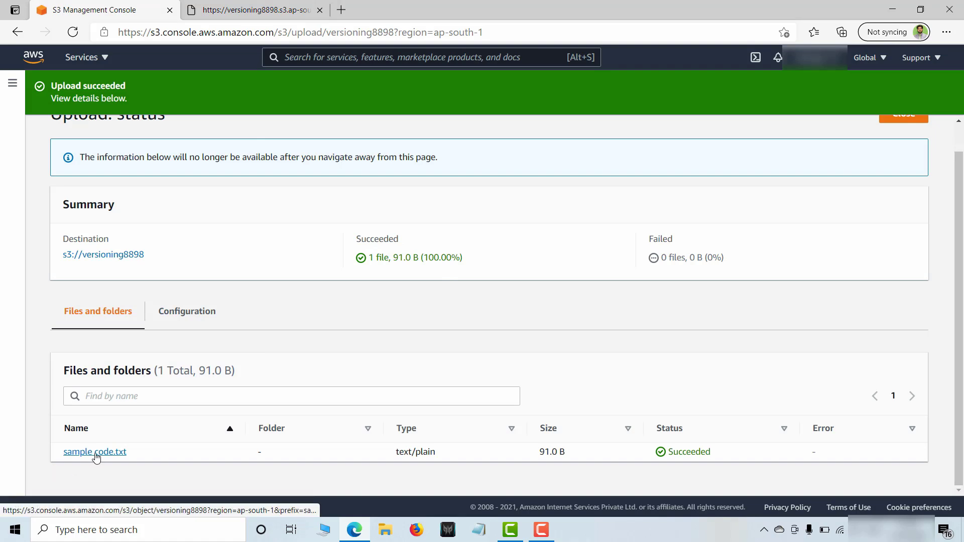
# Examine the version list of sample code.txt and read the text served at the object URL of its null version
pyautogui.click(95, 453)
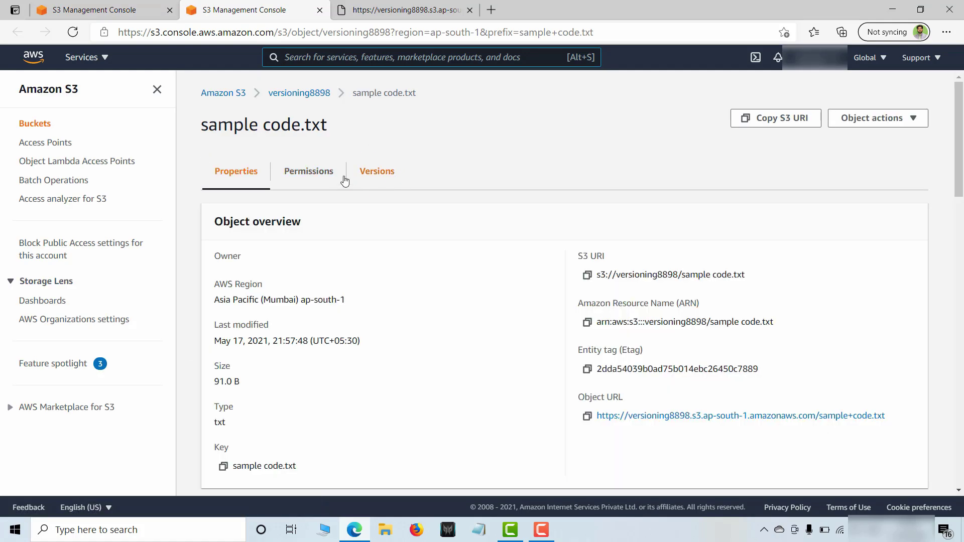
pyautogui.click(375, 177)
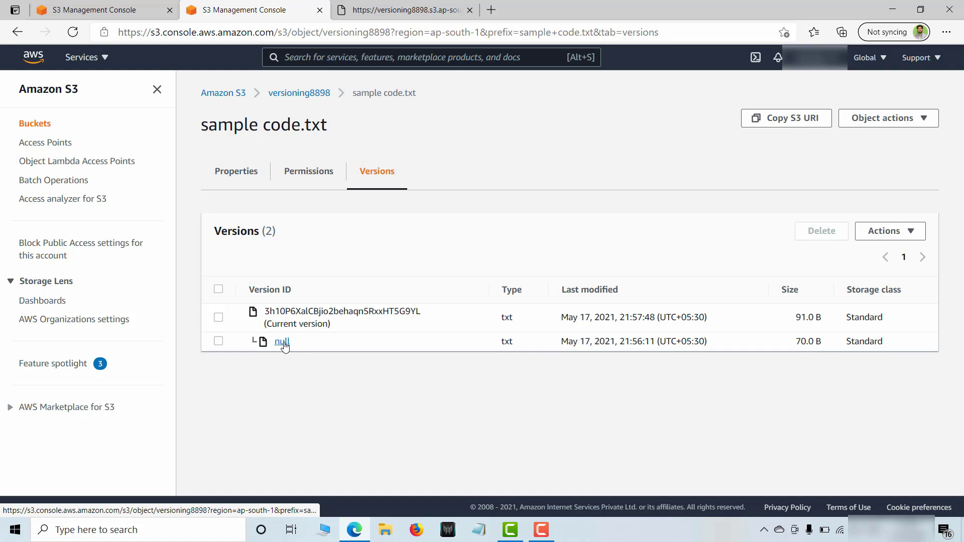
pyautogui.moveTo(267, 324); pyautogui.dragTo(335, 330)
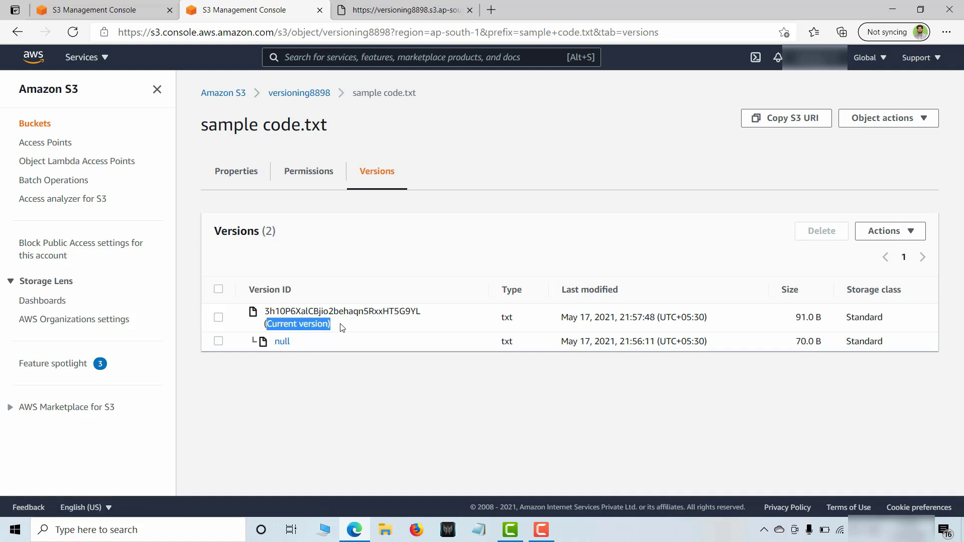
pyautogui.click(283, 342)
pyautogui.click(646, 437)
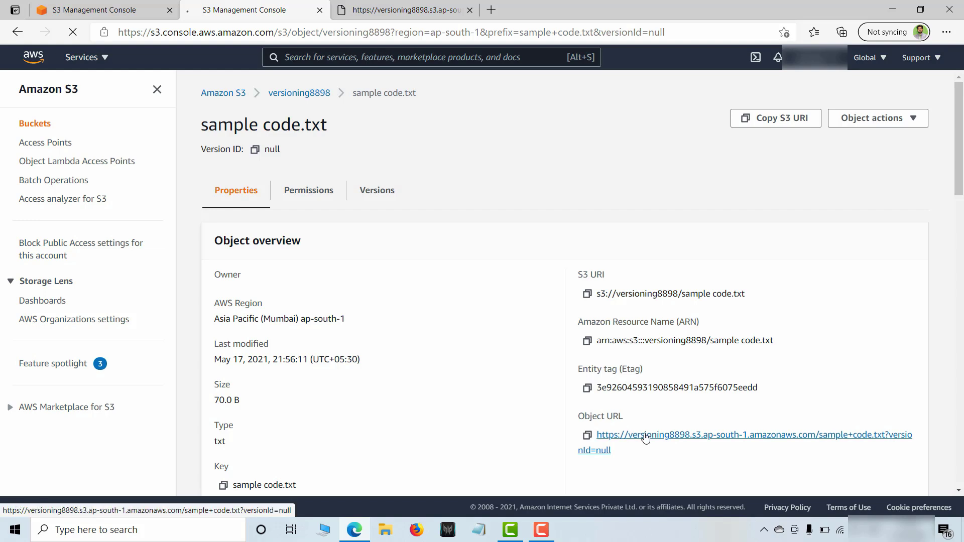
pyautogui.moveTo(110, 98); pyautogui.dragTo(1, 52)
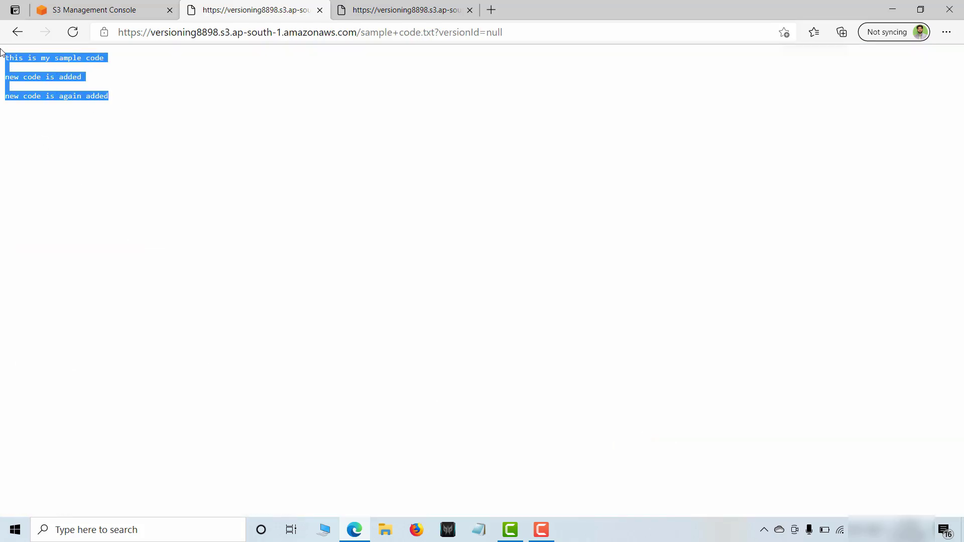
pyautogui.click(186, 158)
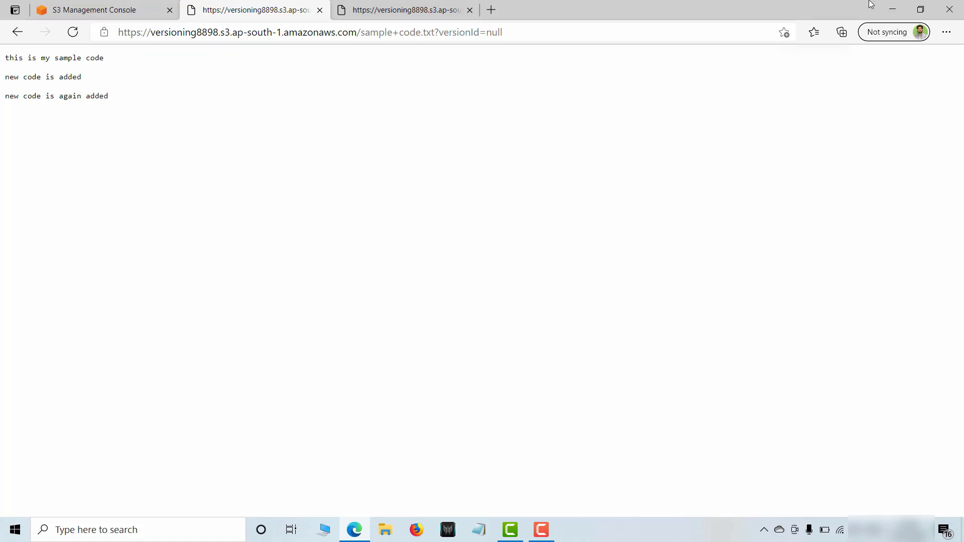
# Minimize the browser, reopen the desktop sample code file, add the lines "hSASGDJS" and "SDJHFDLKWEF" after a blank line, save it, and close Notepad
pyautogui.click(896, 5)
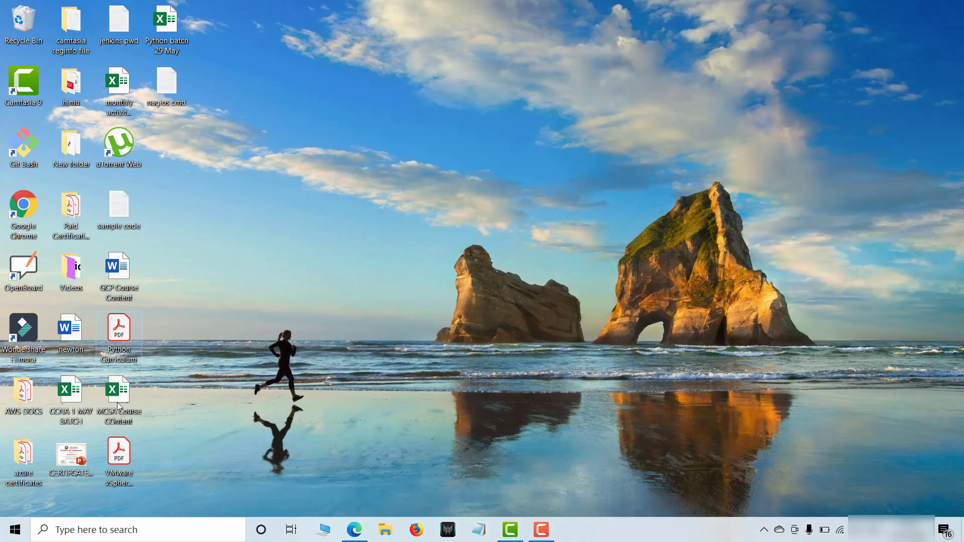
pyautogui.doubleClick(126, 210)
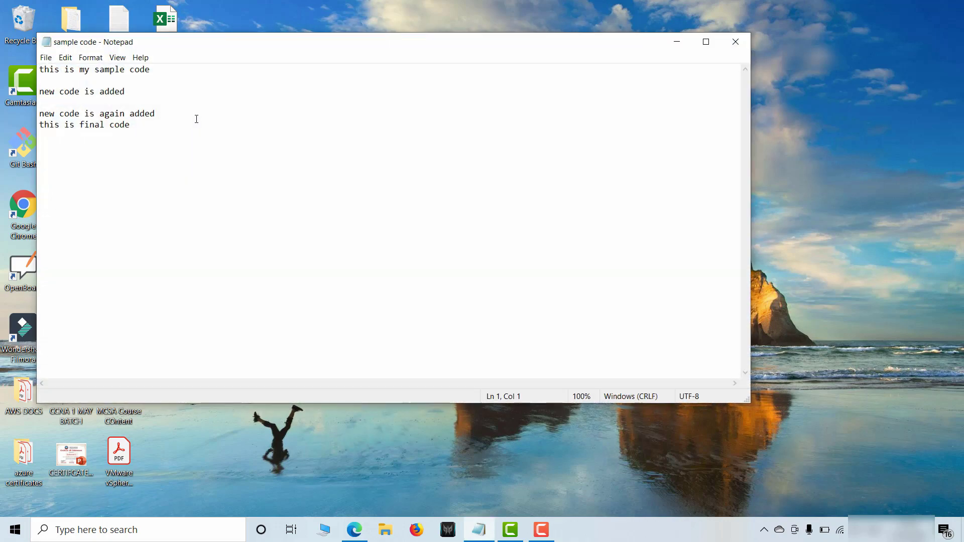
pyautogui.press('Return')
pyautogui.press('Return')
pyautogui.write('hSASGDJS')
pyautogui.press('Return')
pyautogui.write('SDJHFDLKWEF')
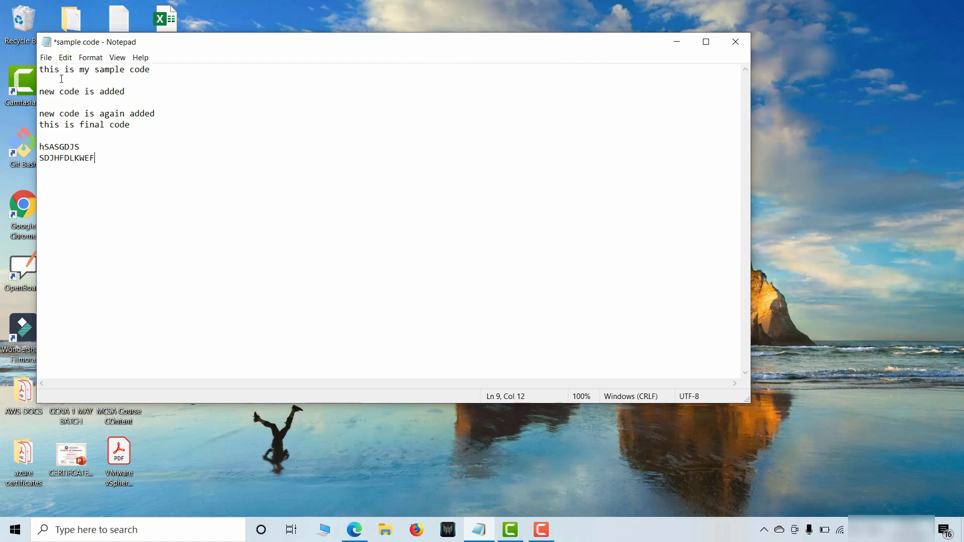
pyautogui.click(46, 57)
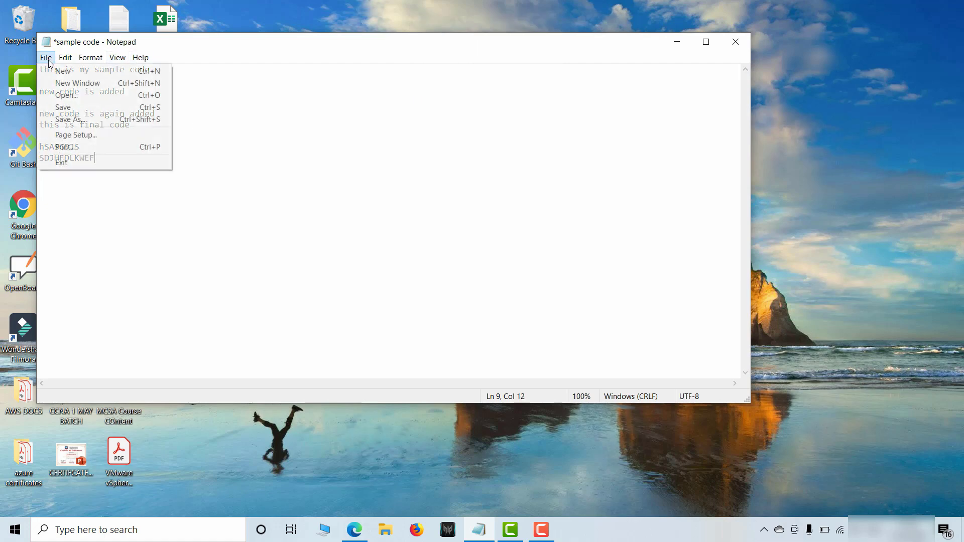
pyautogui.click(58, 106)
pyautogui.click(728, 47)
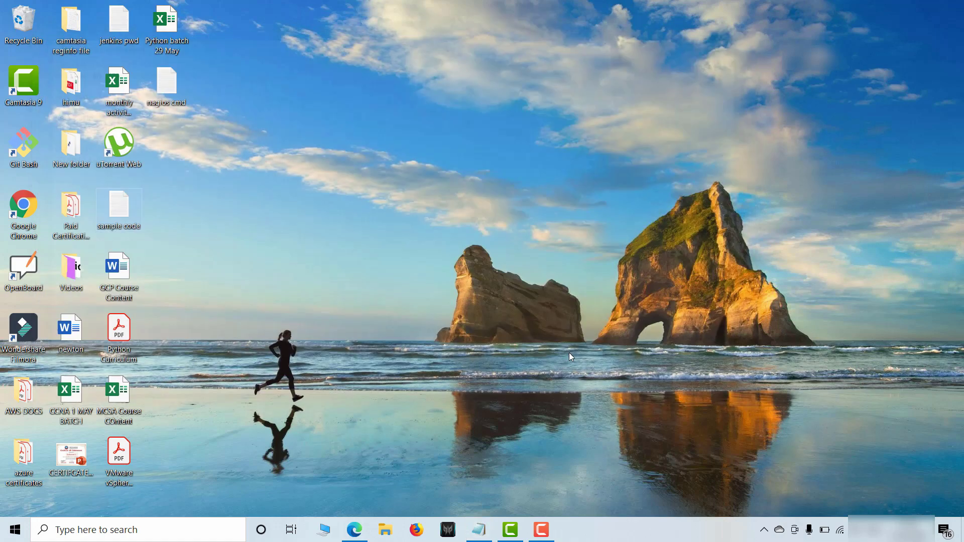
# Return to the S3 console in the browser, close the upload status, and add the desktop sample code file to a new upload for versioning8898
pyautogui.click(354, 529)
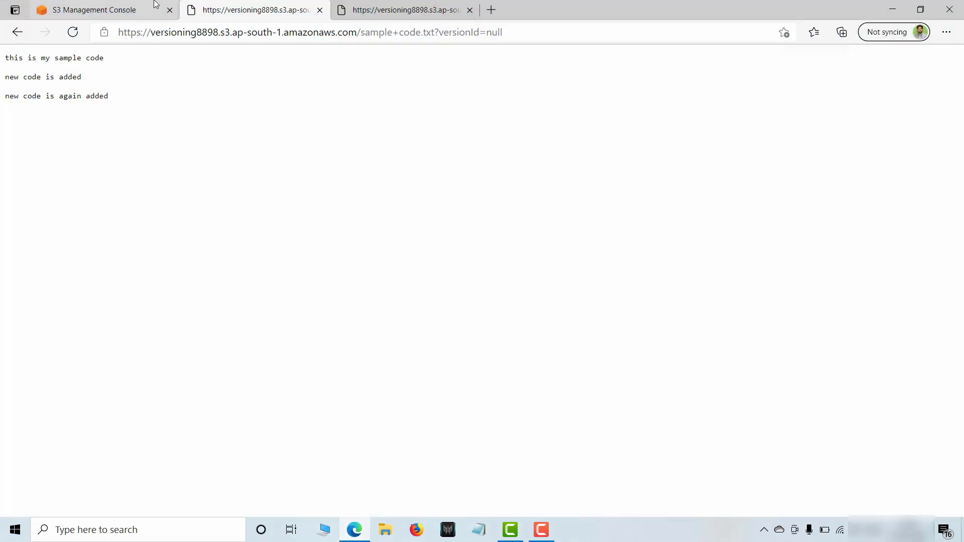
pyautogui.click(115, 5)
pyautogui.scroll(2, 878, 182)
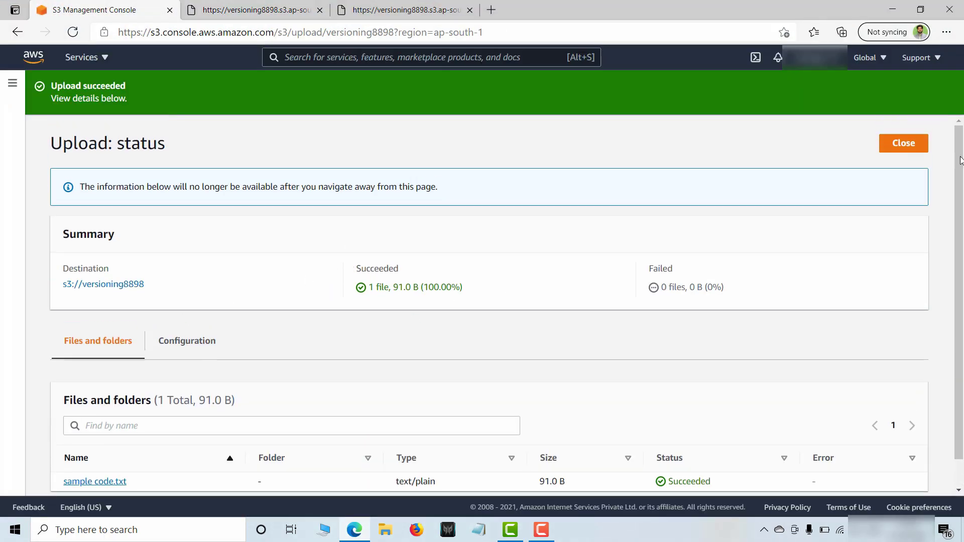
pyautogui.click(904, 143)
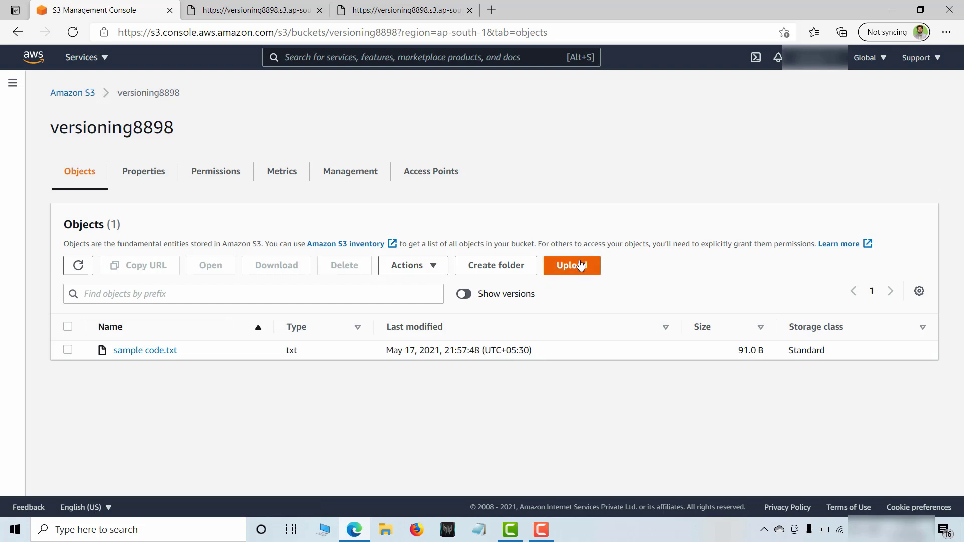
pyautogui.click(554, 272)
pyautogui.click(444, 254)
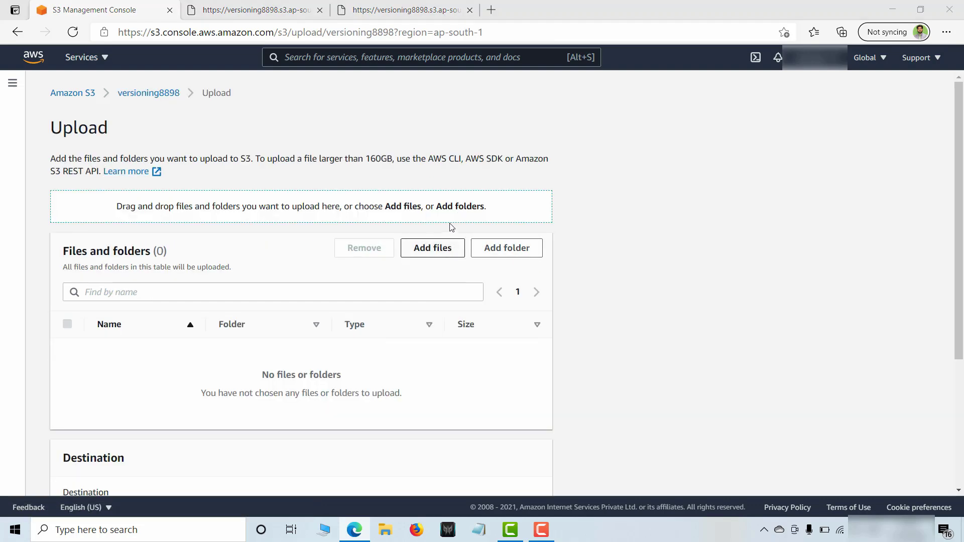
pyautogui.scroll(-3, 441, 194)
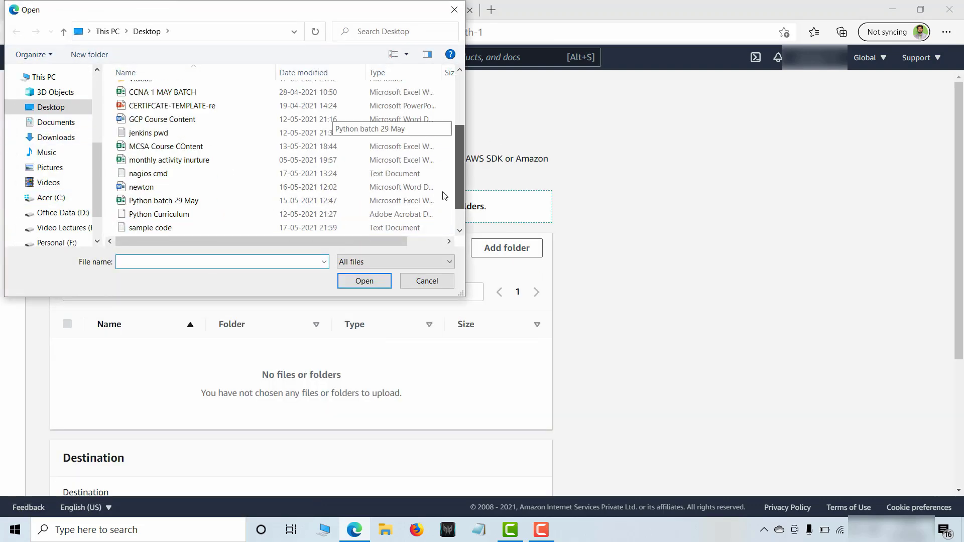
pyautogui.click(155, 202)
pyautogui.click(365, 282)
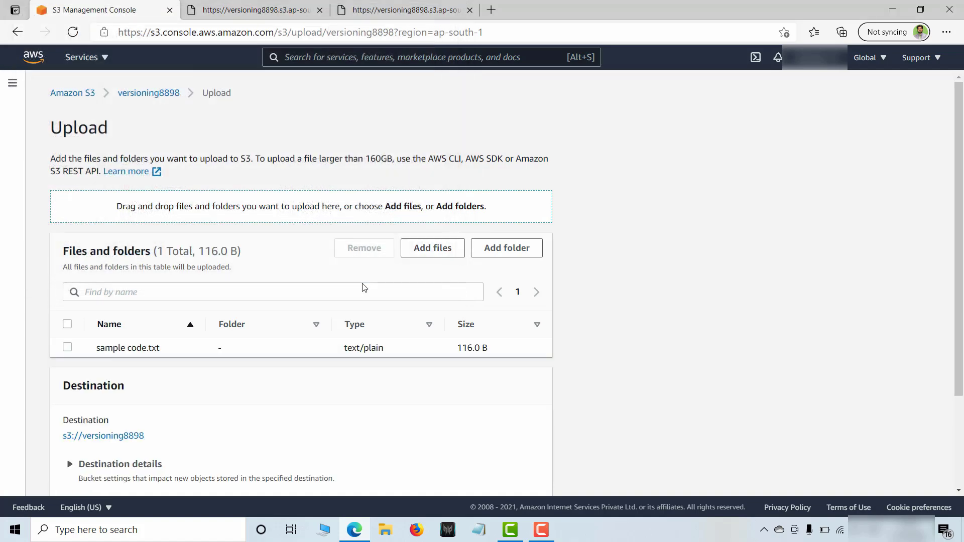
# Grant public-read access through the predefined ACLs, accept the risk, upload sample code.txt, and close the upload status
pyautogui.scroll(-1, 262, 368)
pyautogui.click(67, 284)
pyautogui.scroll(-1, 161, 369)
pyautogui.scroll(-5, 199, 427)
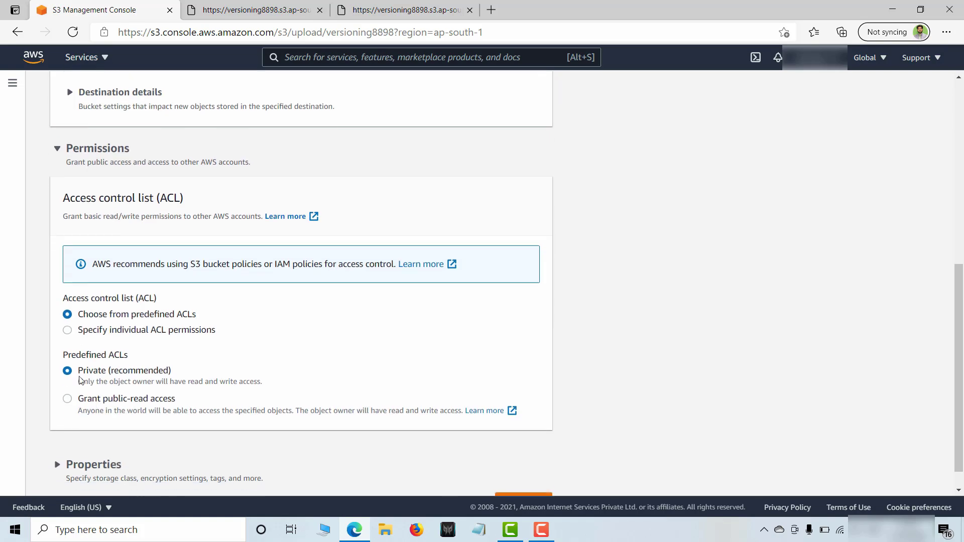
pyautogui.click(71, 401)
pyautogui.scroll(-2, 147, 381)
pyautogui.click(107, 365)
pyautogui.click(522, 474)
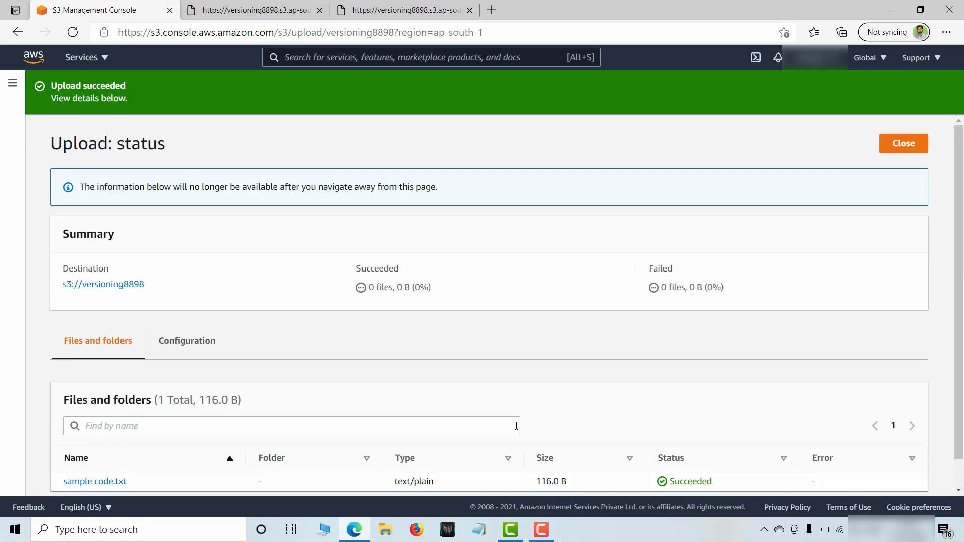
pyautogui.click(903, 145)
# Open sample code.txt, read the text served at its object URL down to the last lines, and return to the object's details
pyautogui.click(148, 352)
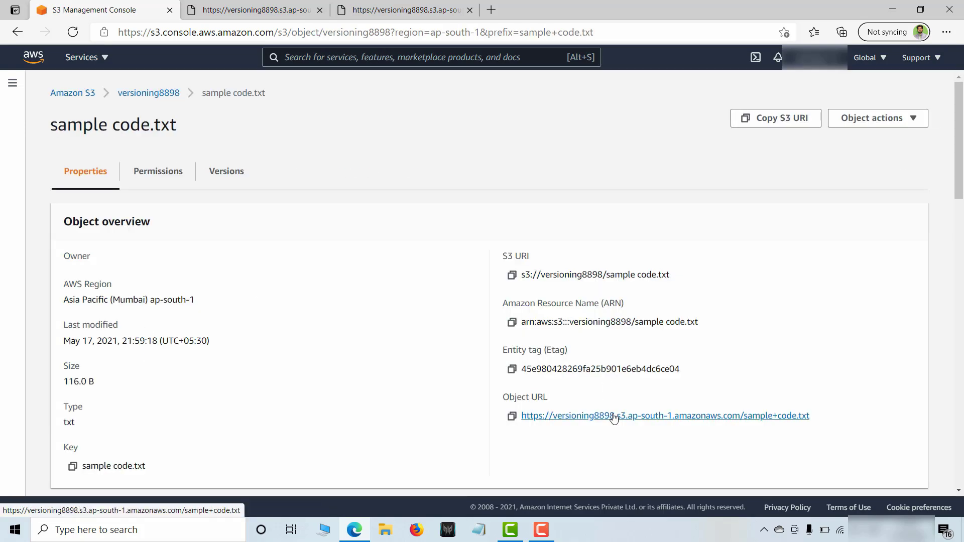
pyautogui.click(613, 416)
pyautogui.moveTo(80, 129); pyautogui.dragTo(97, 182)
pyautogui.click(106, 110)
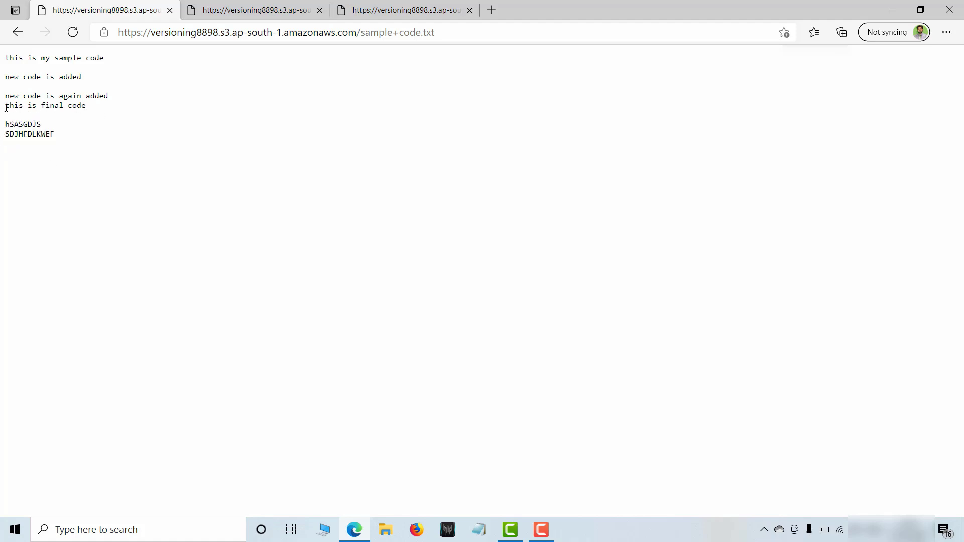
pyautogui.moveTo(89, 106); pyautogui.dragTo(2, 107)
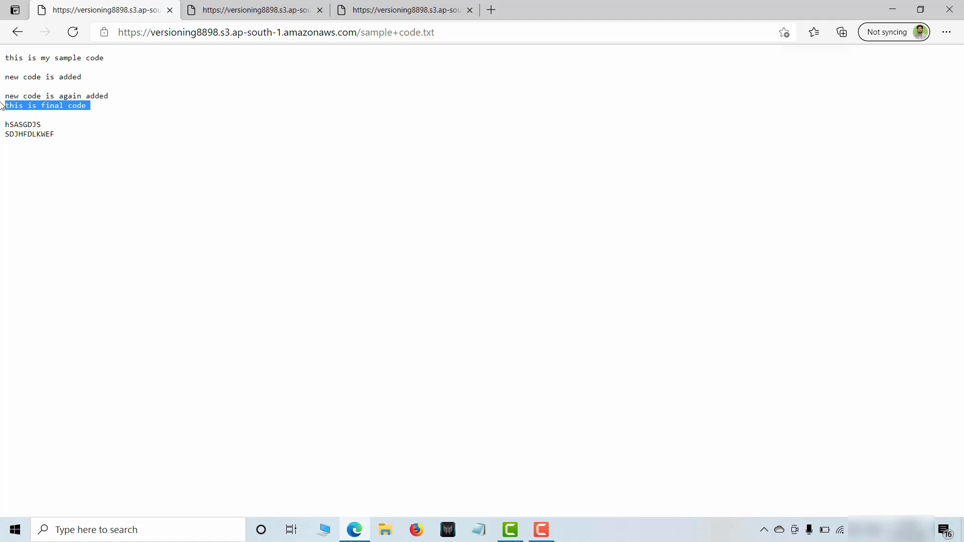
pyautogui.click(17, 32)
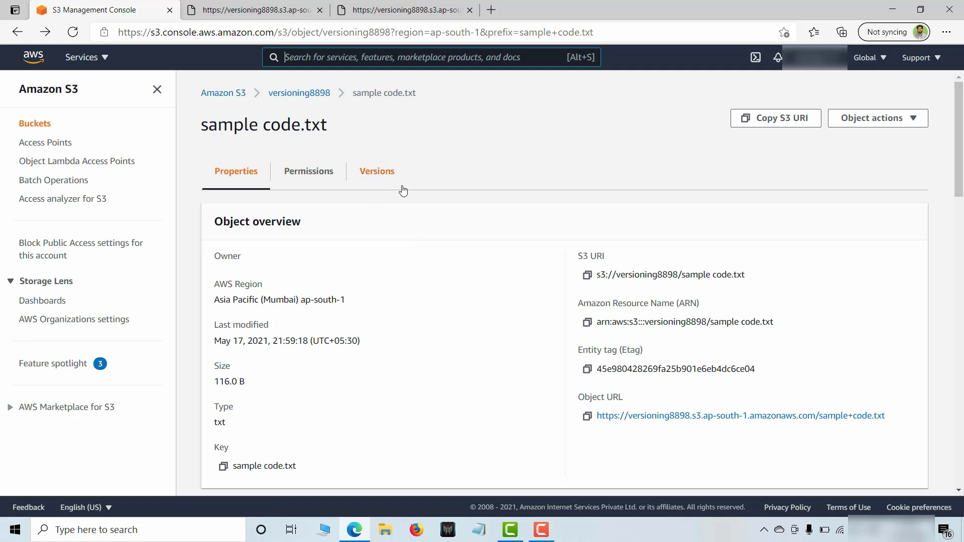
# From the version list of sample code.txt, open the 21:57:48 version, read the text at its object URL, and return to its details
pyautogui.click(377, 174)
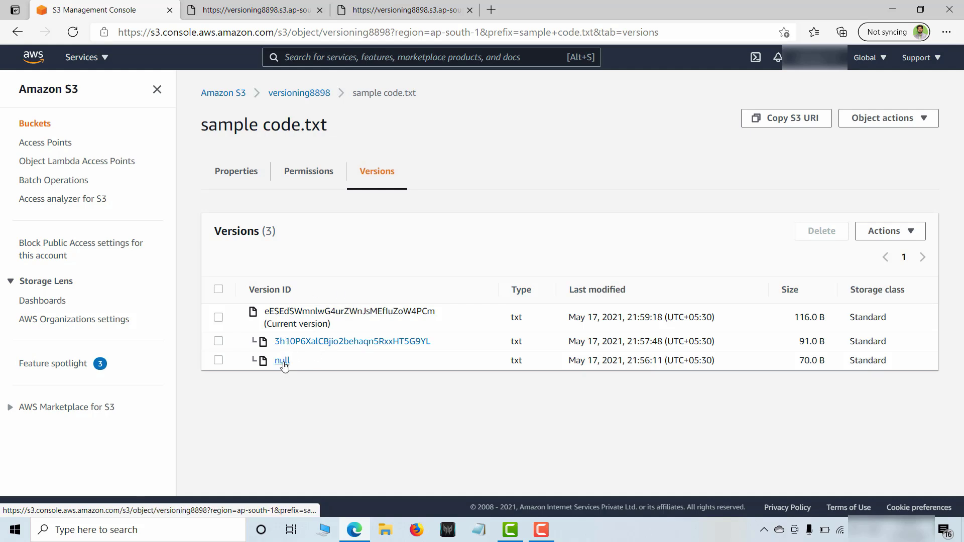
pyautogui.click(303, 343)
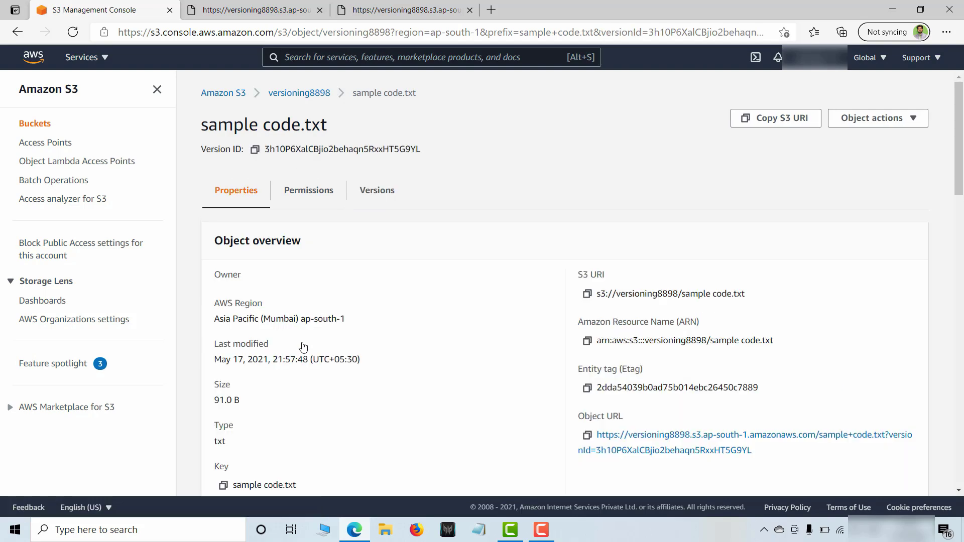
pyautogui.click(709, 442)
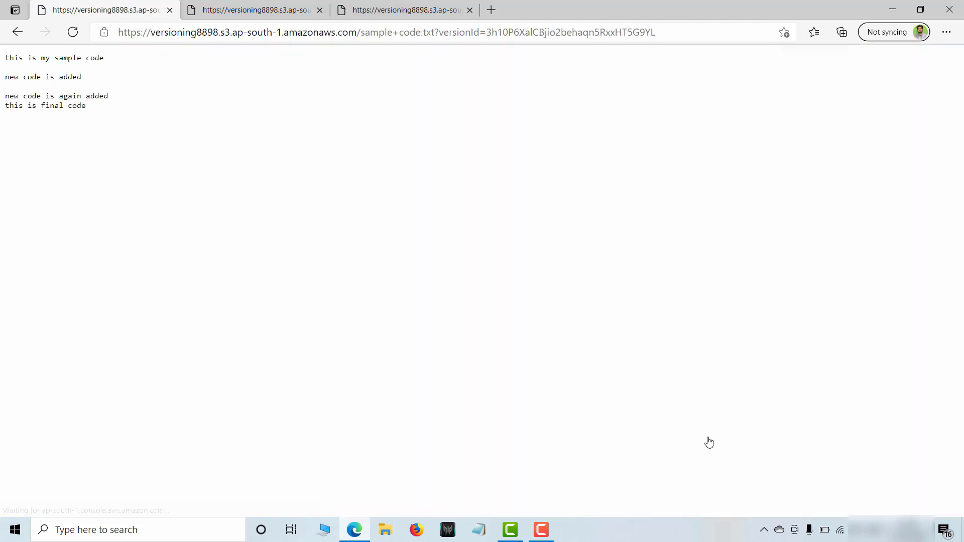
pyautogui.click(18, 32)
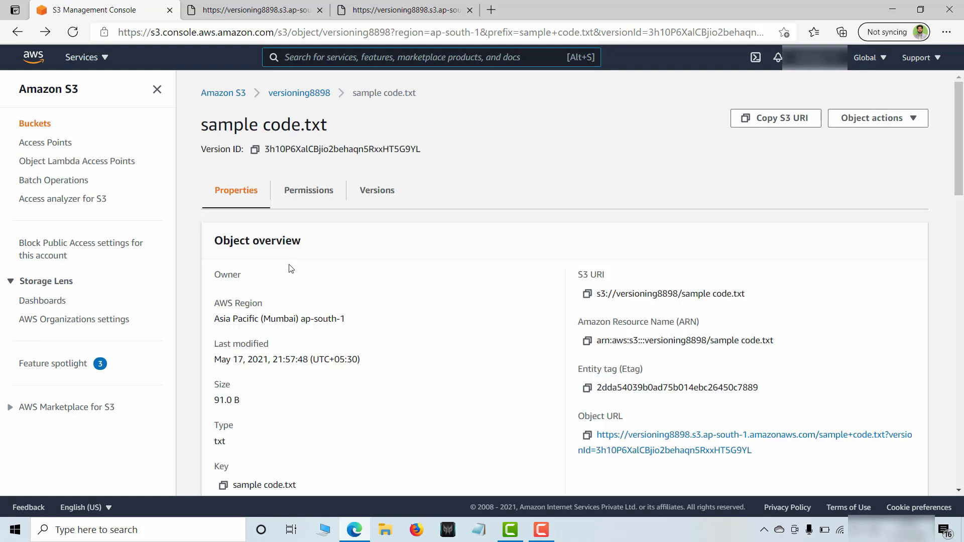
# Permanently delete the null version of sample code.txt, confirming with "permanently delete", and close the deletion status
pyautogui.click(371, 190)
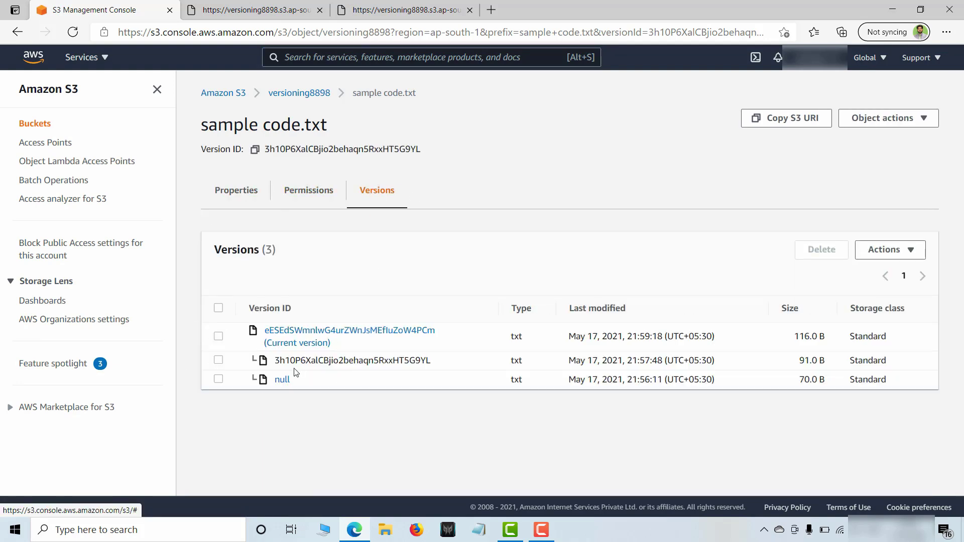
pyautogui.click(218, 379)
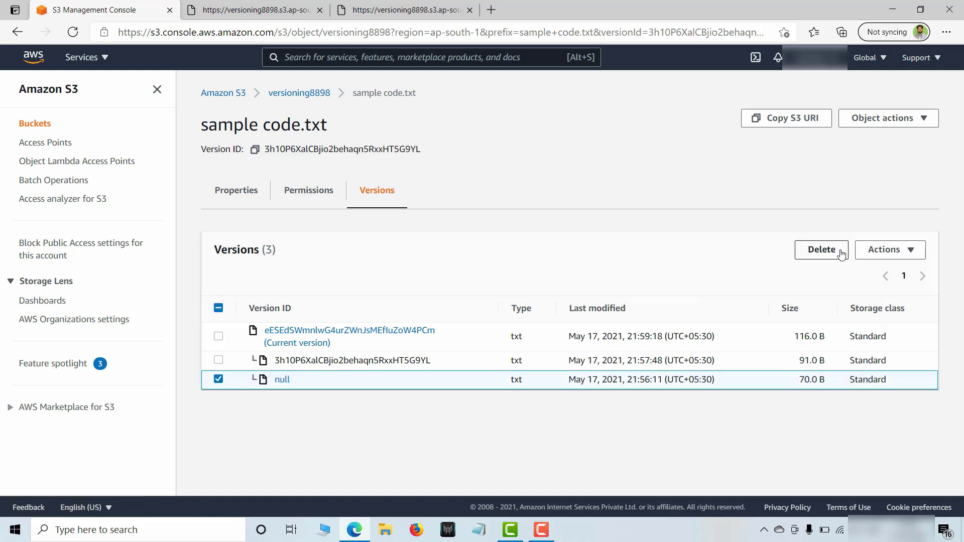
pyautogui.click(891, 250)
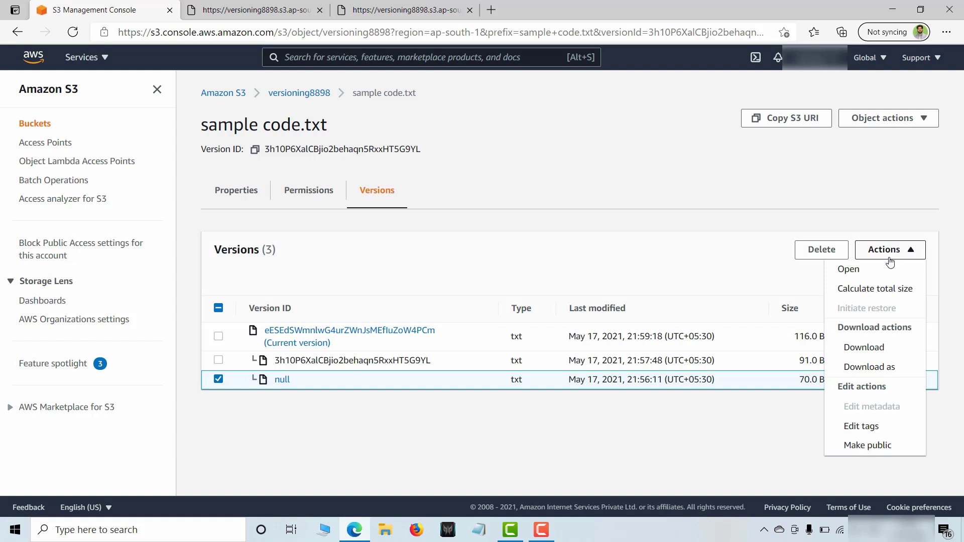
pyautogui.click(822, 249)
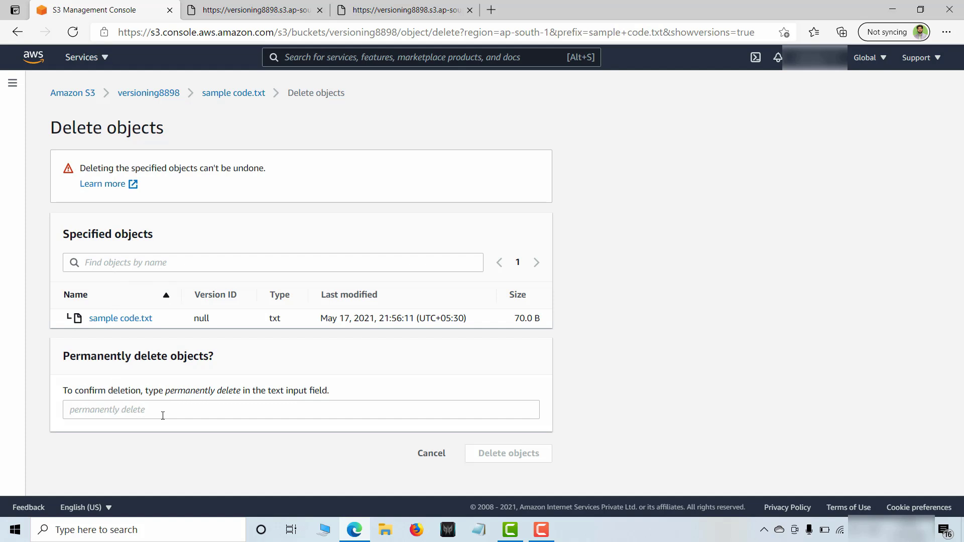
pyautogui.click(163, 416)
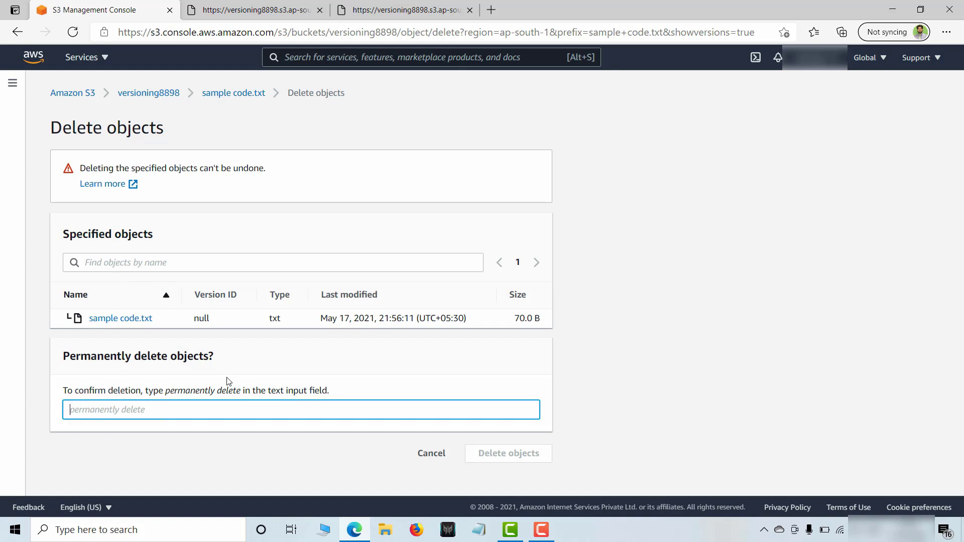
pyautogui.moveTo(240, 393); pyautogui.dragTo(167, 396)
pyautogui.hotkey('ctrl', 'c')
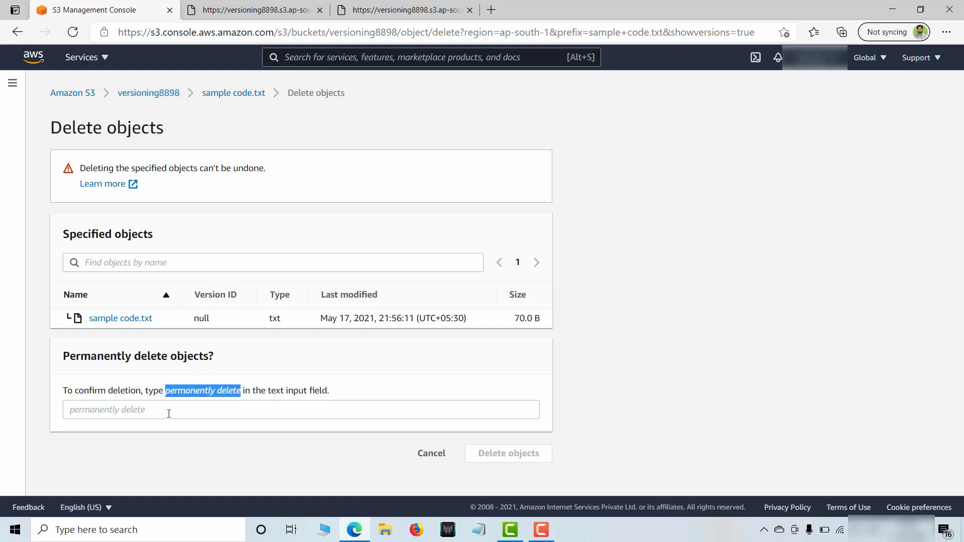
pyautogui.click(169, 411)
pyautogui.hotkey('ctrl', 'v')
pyautogui.click(522, 455)
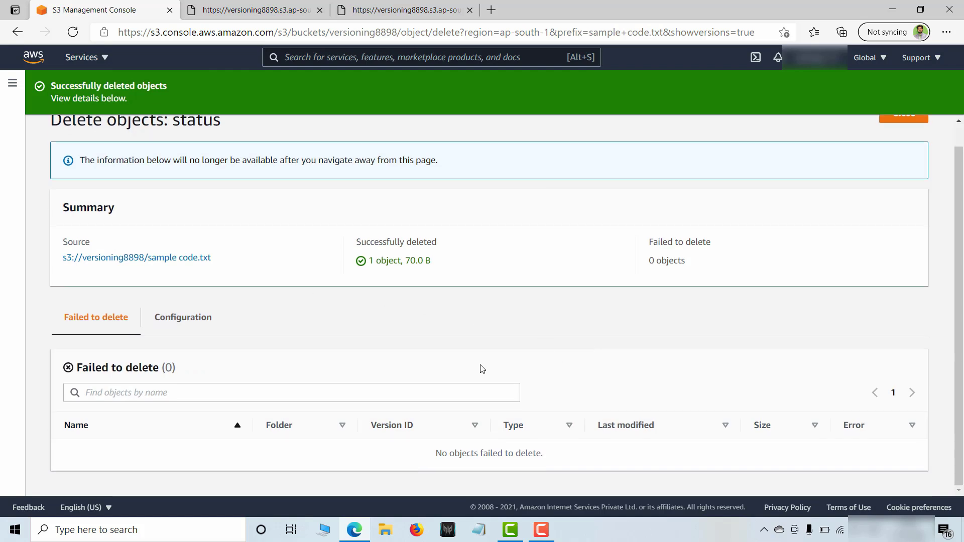
pyautogui.click(910, 144)
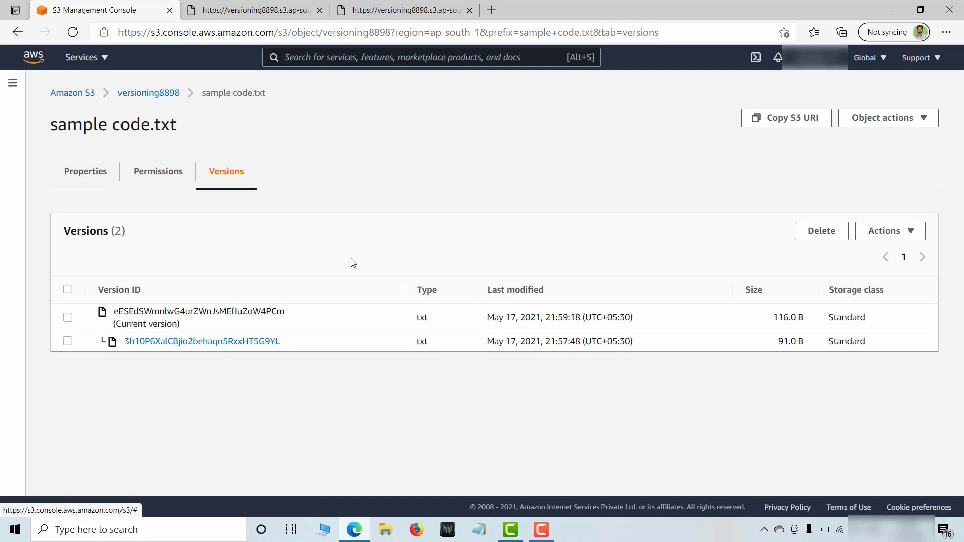
# Examine which actions are available for the current version of sample code.txt, and clear its selection
pyautogui.click(68, 317)
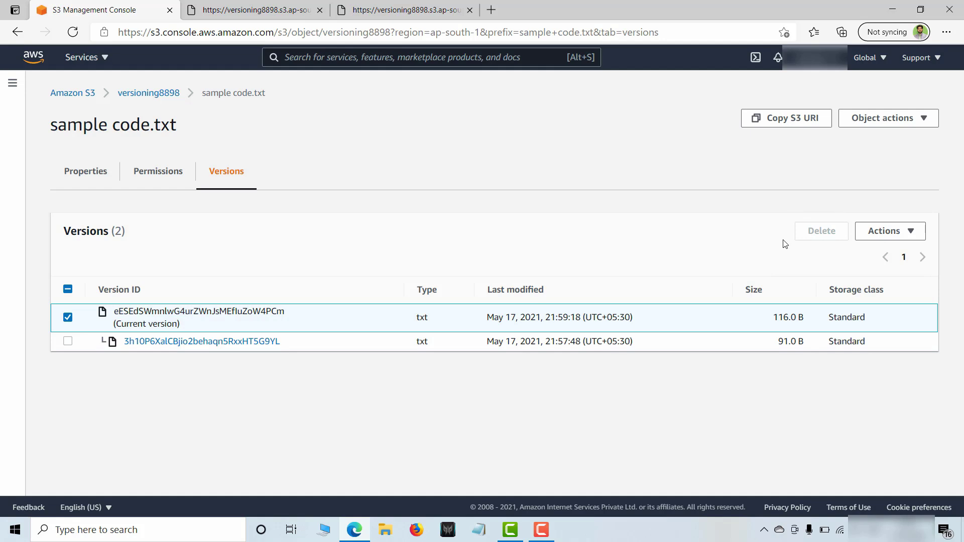
pyautogui.click(888, 232)
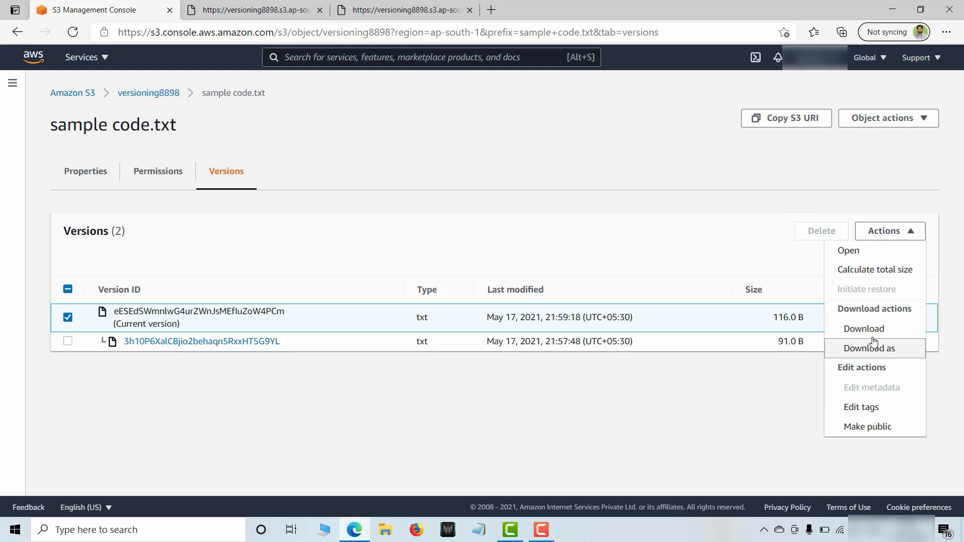
pyautogui.click(742, 399)
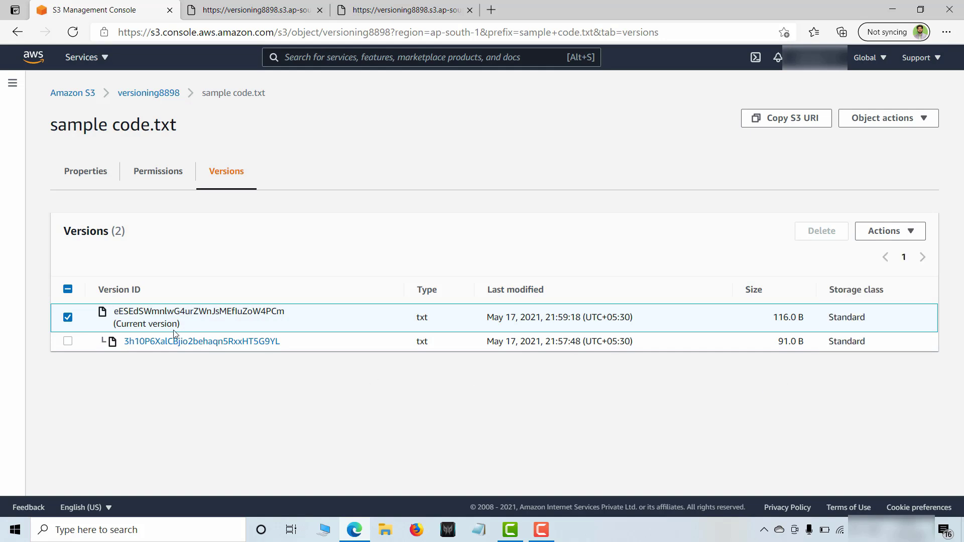
pyautogui.click(68, 317)
pyautogui.click(68, 341)
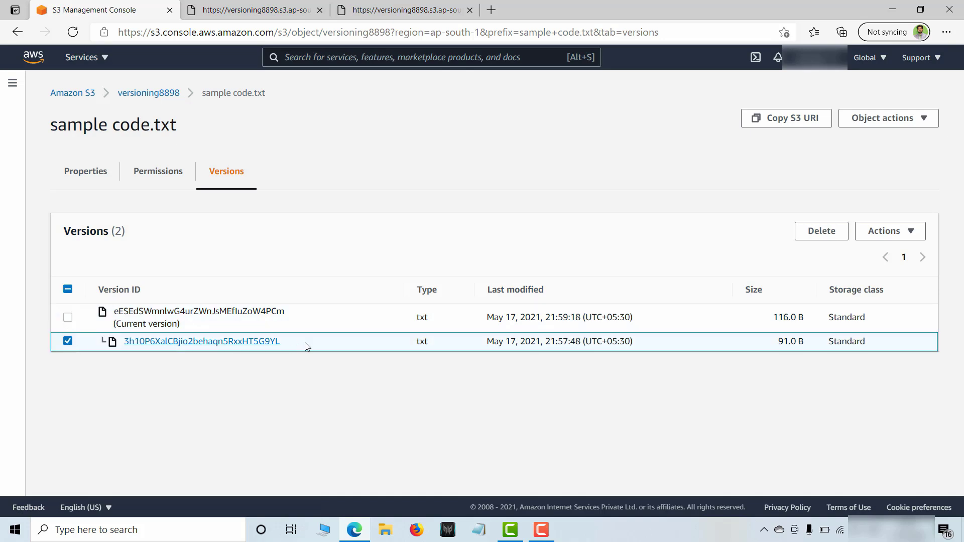
pyautogui.click(840, 233)
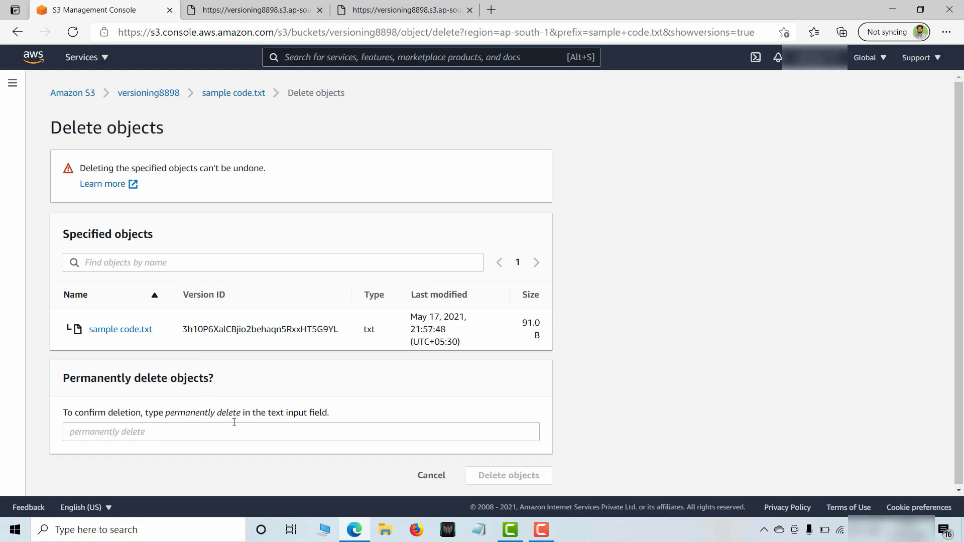
pyautogui.click(431, 476)
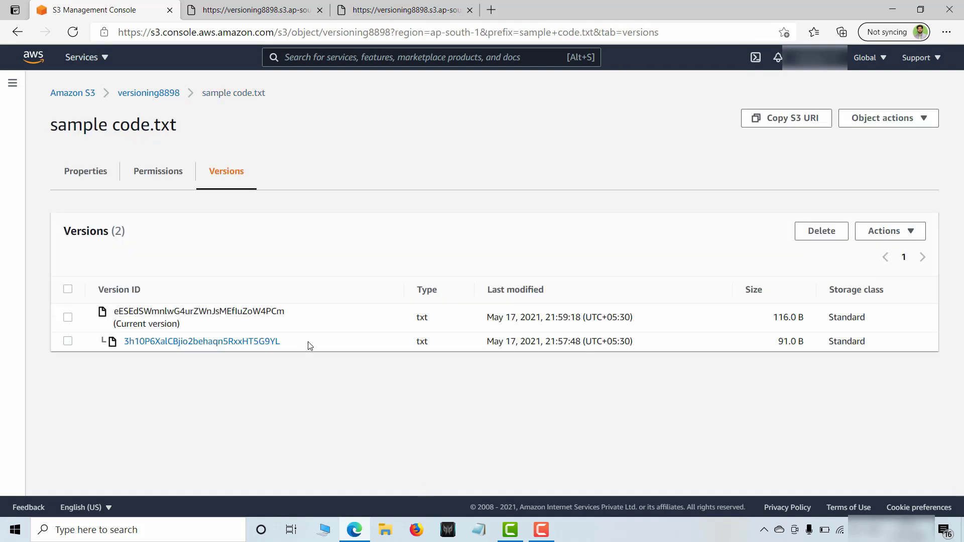
# Return to the versioning8898 bucket, show its object versions, hide them again, and go back to the bucket list
pyautogui.click(68, 318)
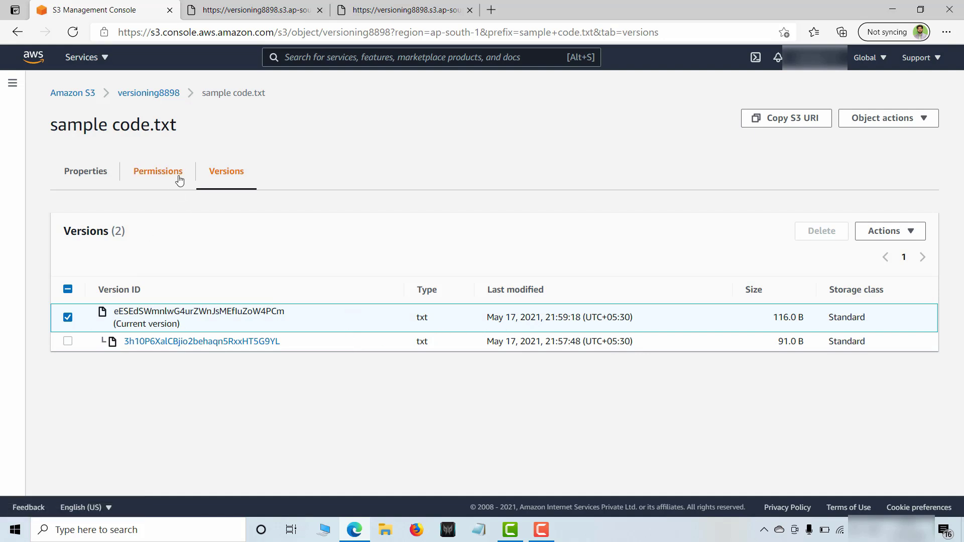
pyautogui.click(150, 94)
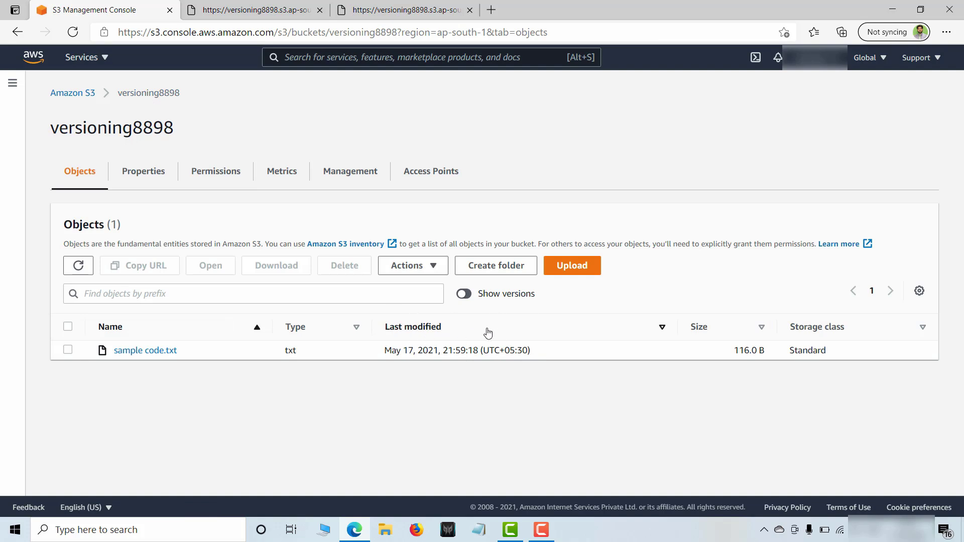
pyautogui.click(465, 294)
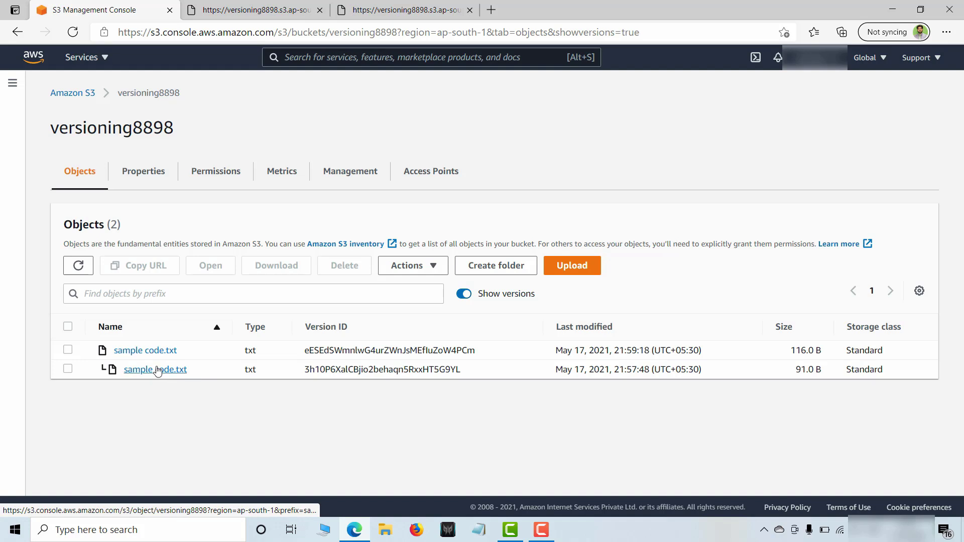
pyautogui.click(463, 298)
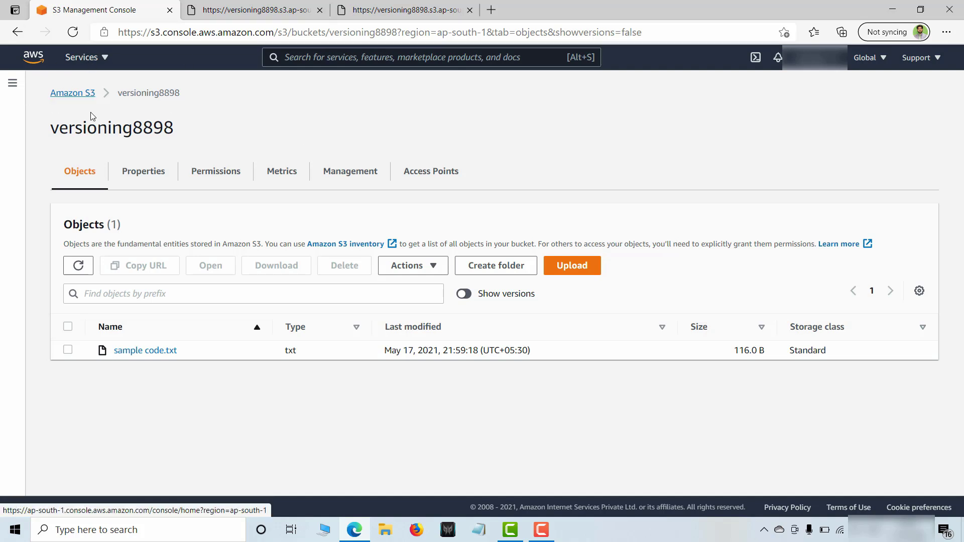
pyautogui.click(70, 96)
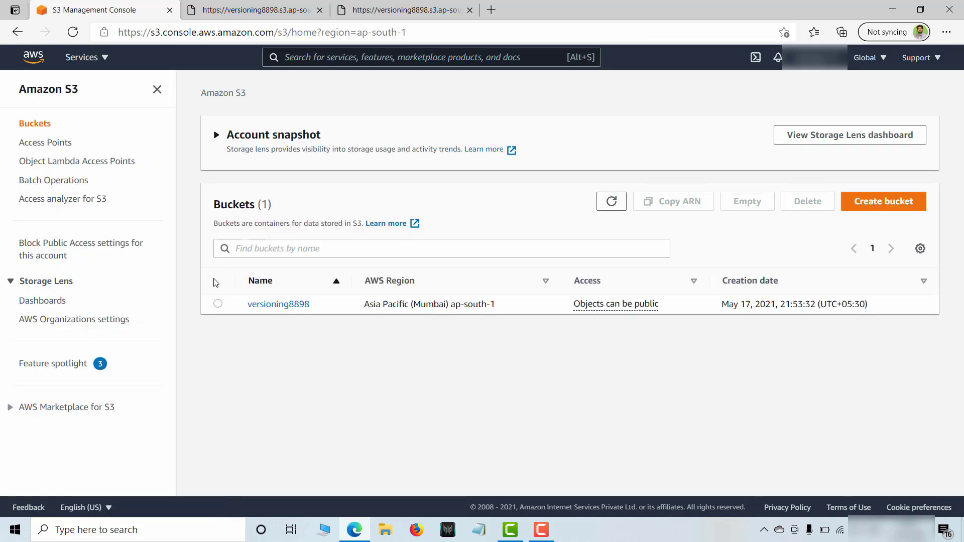
# Open the versioning8898 bucket, delete sample code.txt with the confirmation text "delete", and close the deletion status
pyautogui.click(260, 306)
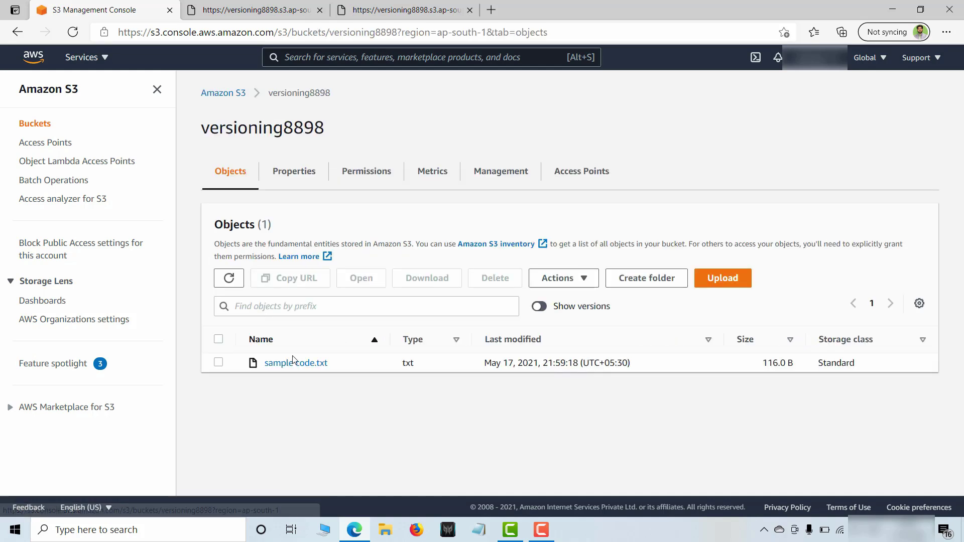
pyautogui.click(218, 362)
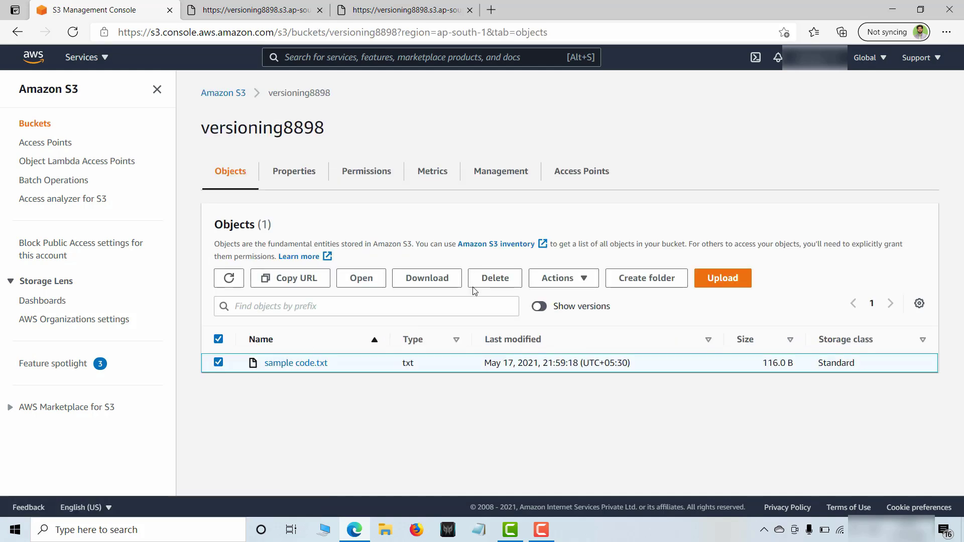
pyautogui.click(493, 284)
pyautogui.click(133, 407)
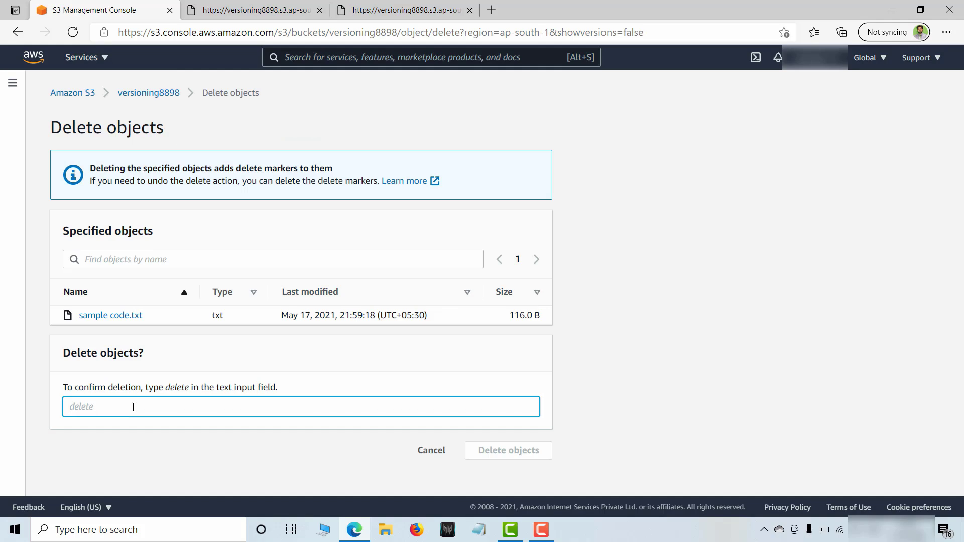
pyautogui.write('DE')
pyautogui.press('BackSpace')
pyautogui.press('BackSpace')
pyautogui.press('capslock')
pyautogui.write('delete')
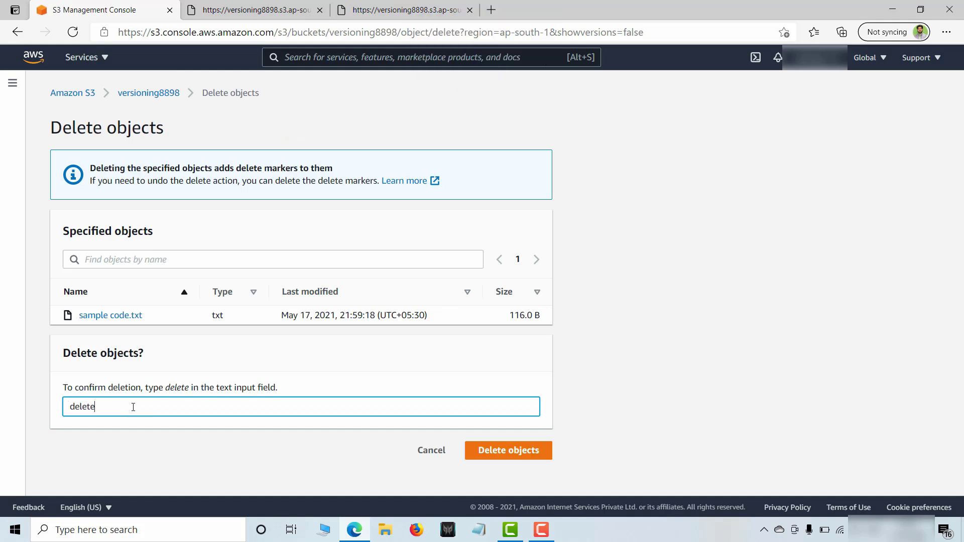
pyautogui.click(534, 453)
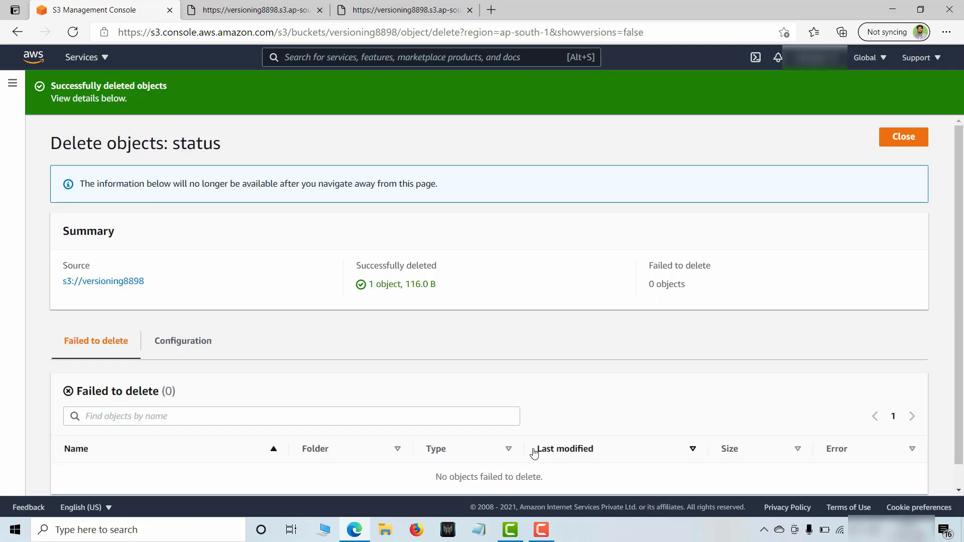
pyautogui.click(911, 144)
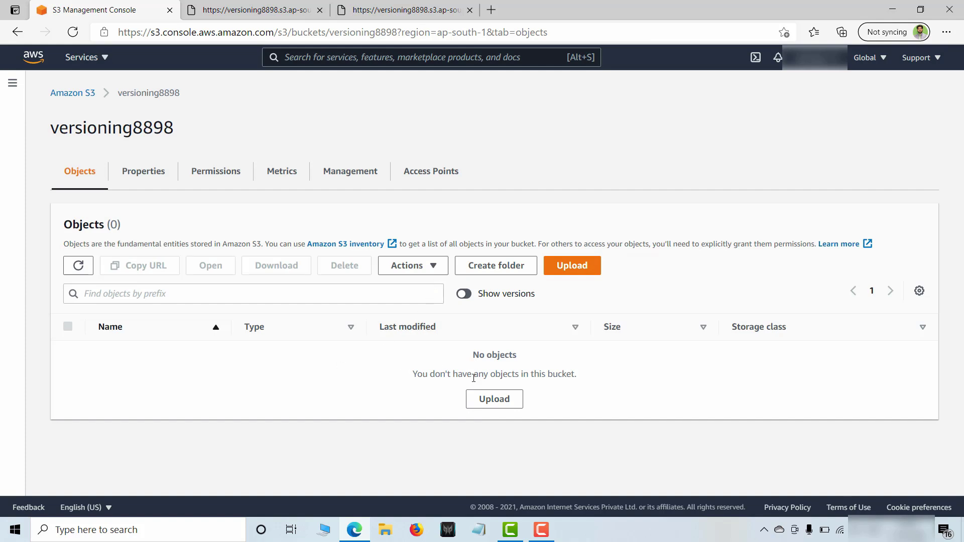
# Show the object versions in versioning8898 and examine the delete marker listed for sample code.txt
pyautogui.click(464, 294)
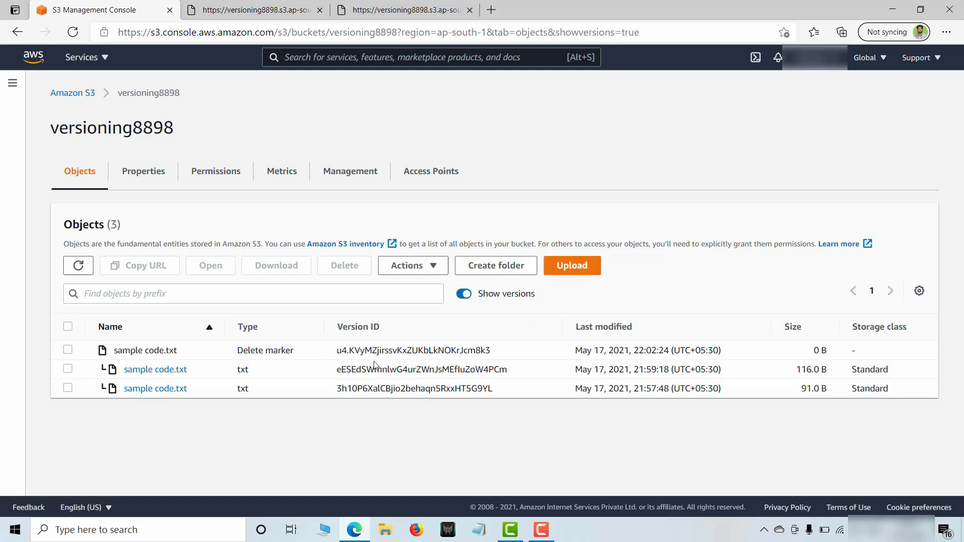
pyautogui.moveTo(298, 356); pyautogui.dragTo(230, 356)
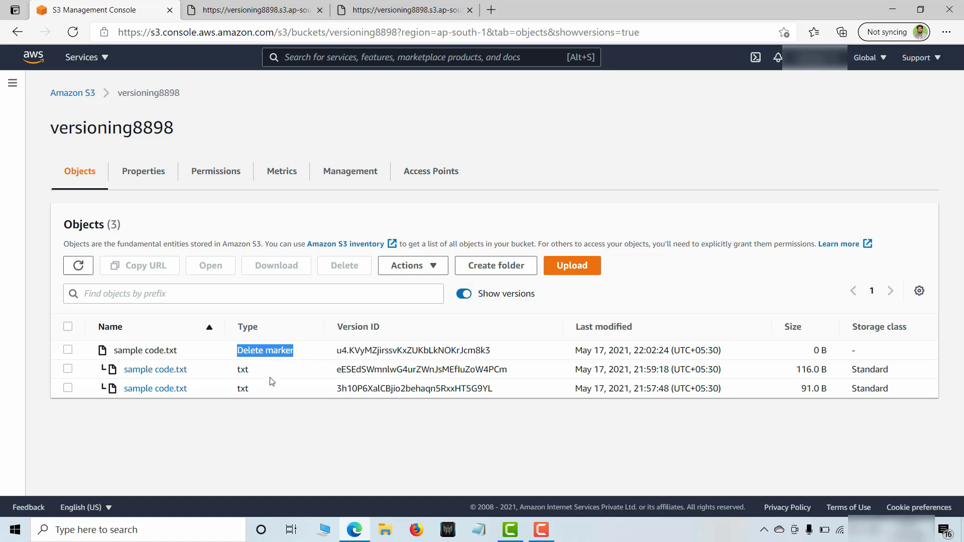
pyautogui.click(68, 350)
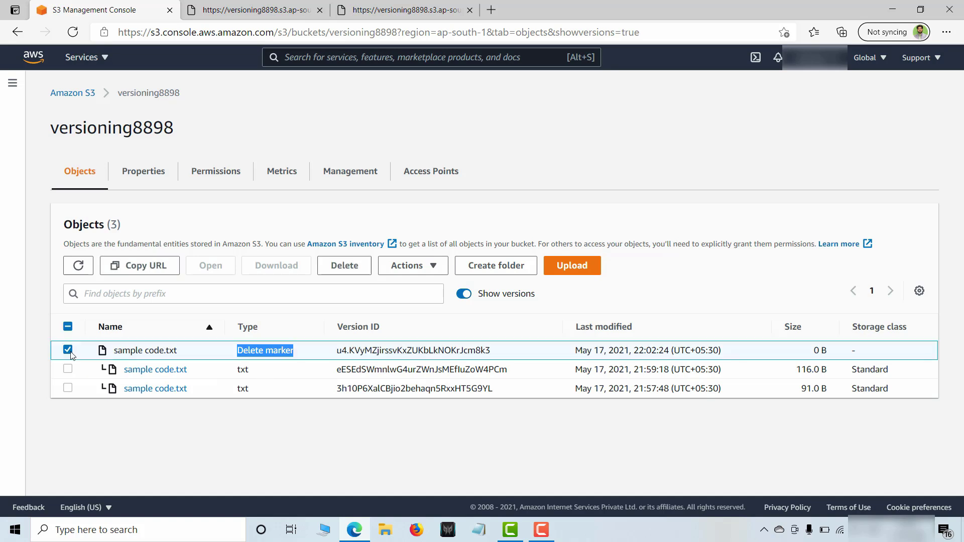
pyautogui.click(102, 357)
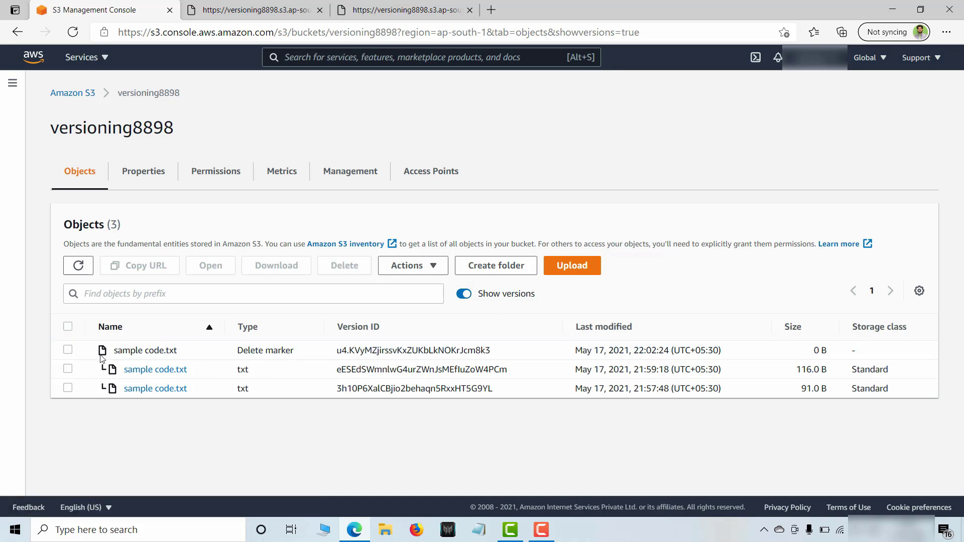
# Permanently delete the 22:02:24 delete marker of sample code.txt, confirming with "permanently delete", and return to the versioning8898 bucket
pyautogui.click(68, 350)
pyautogui.click(343, 266)
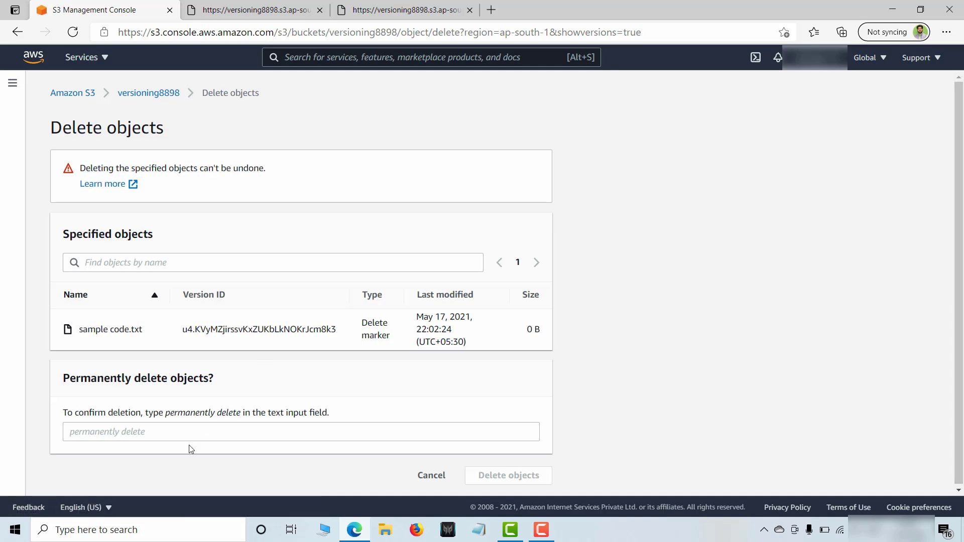
pyautogui.click(188, 427)
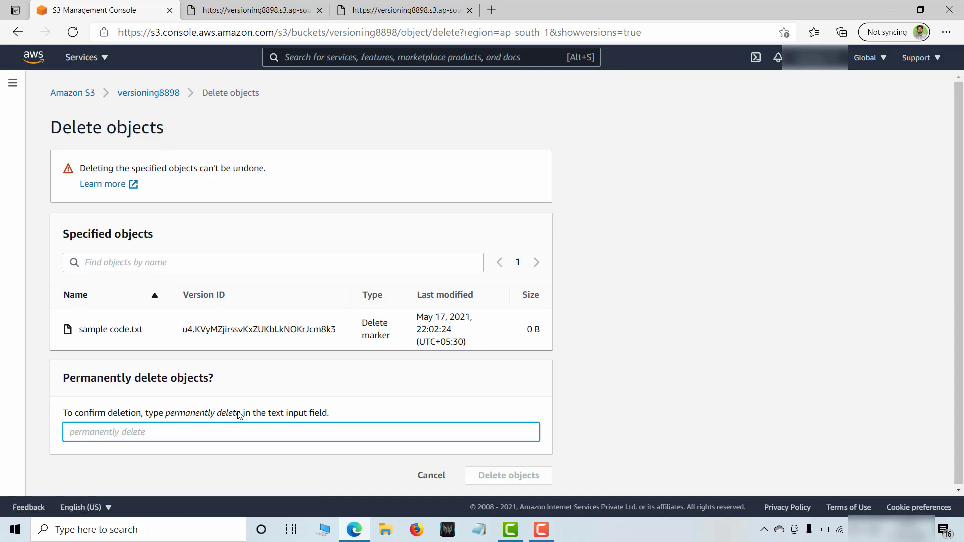
pyautogui.moveTo(240, 413); pyautogui.dragTo(166, 415)
pyautogui.hotkey('ctrl', 'c')
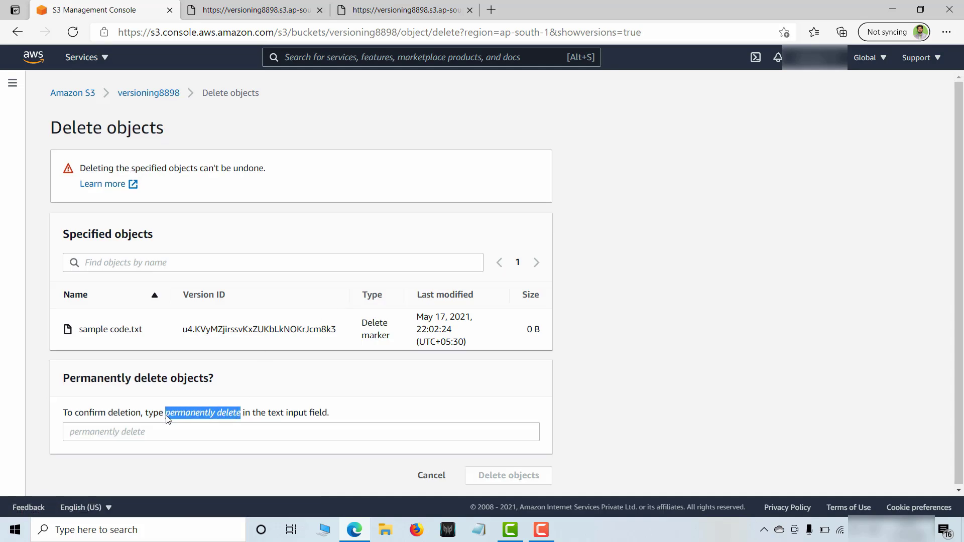
pyautogui.click(173, 434)
pyautogui.hotkey('ctrl', 'v')
pyautogui.click(523, 475)
pyautogui.scroll(-1, 381, 367)
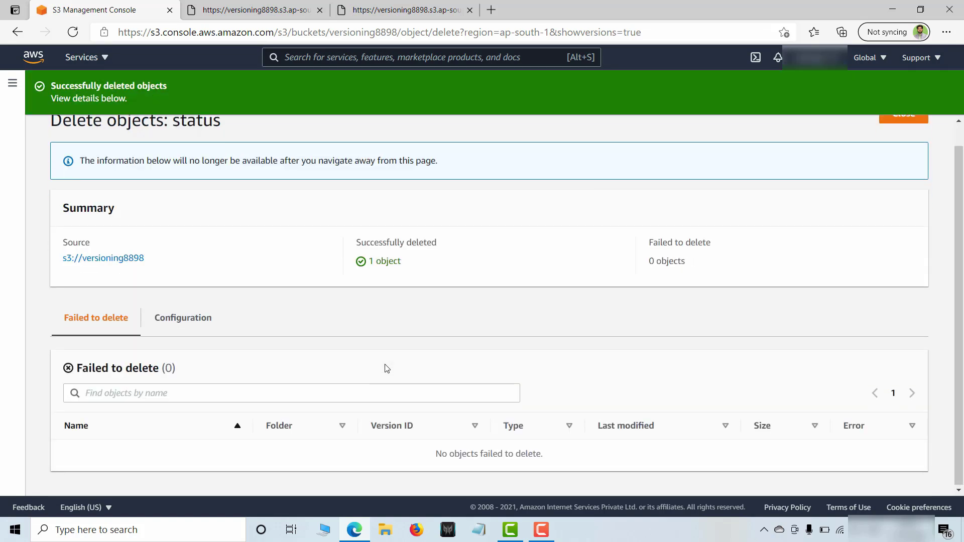
pyautogui.click(136, 259)
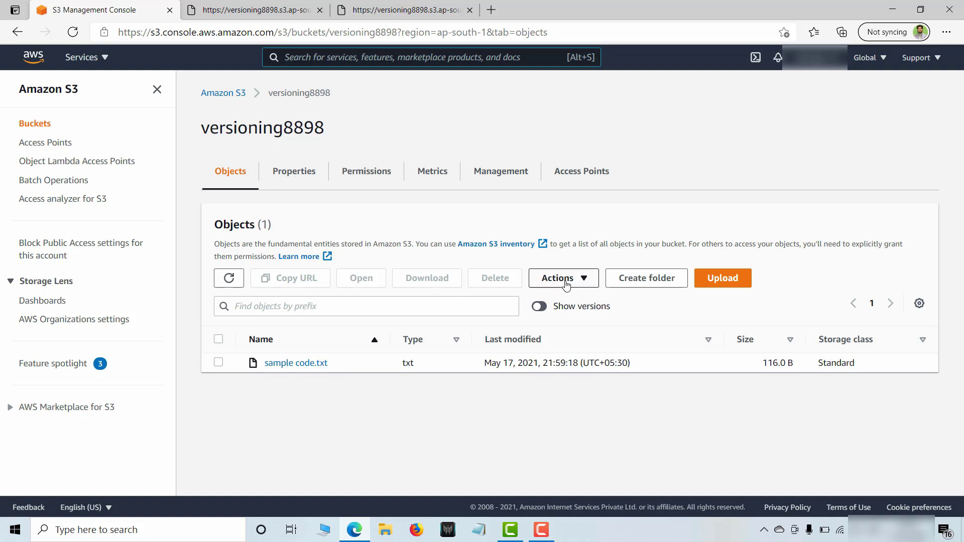
# Check the bucket's versions and hide them, delete sample code.txt again with the confirmation "delete", and return to the bucket
pyautogui.click(544, 307)
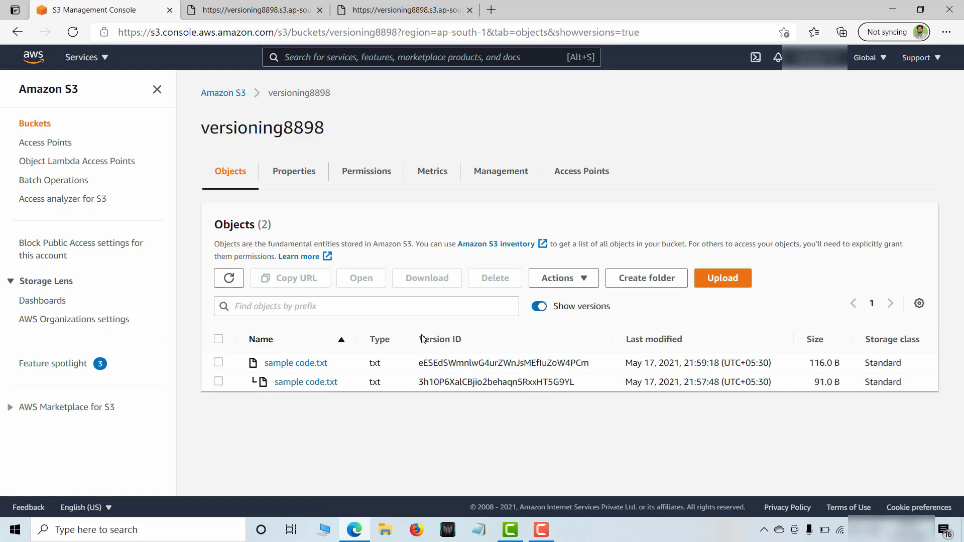
pyautogui.click(540, 308)
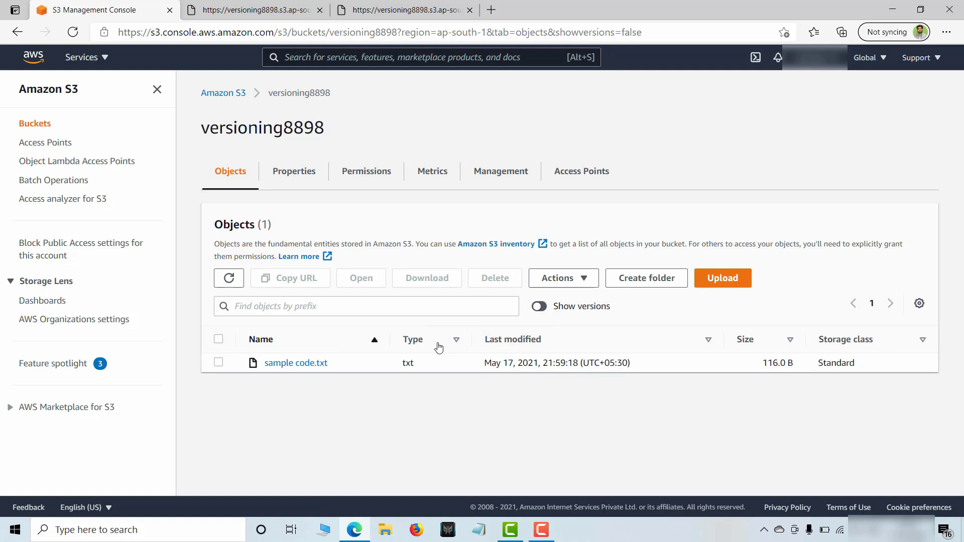
pyautogui.click(219, 363)
pyautogui.click(499, 282)
pyautogui.click(153, 409)
pyautogui.write('delete')
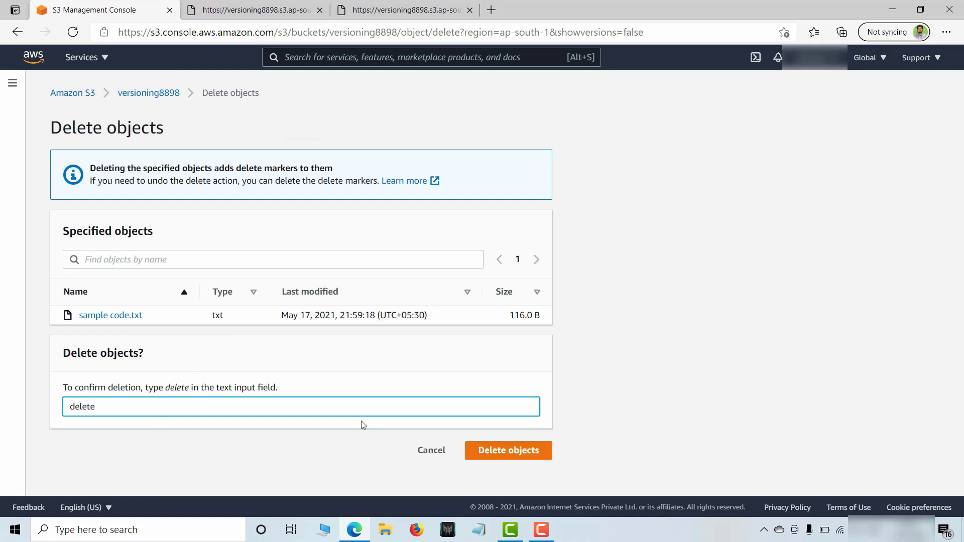
pyautogui.click(503, 454)
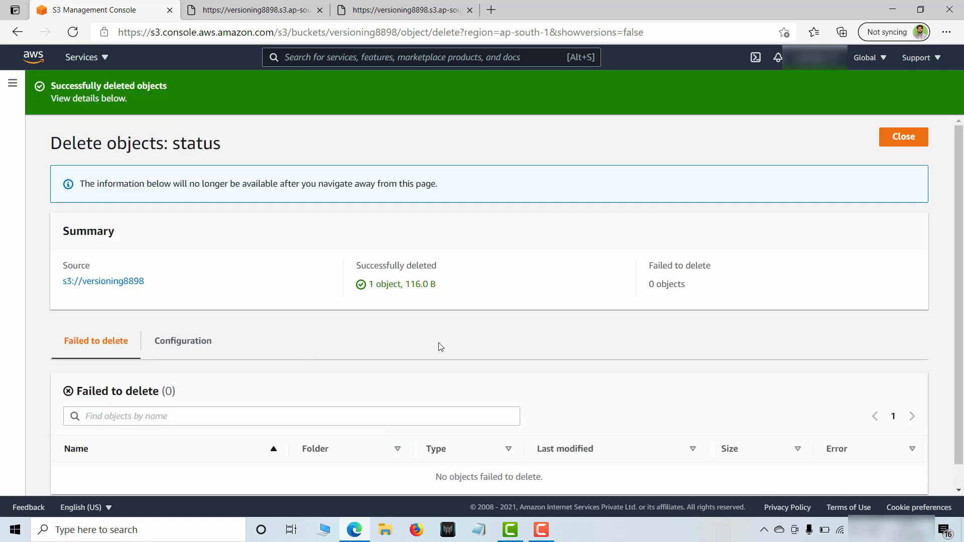
pyautogui.scroll(-1, 440, 346)
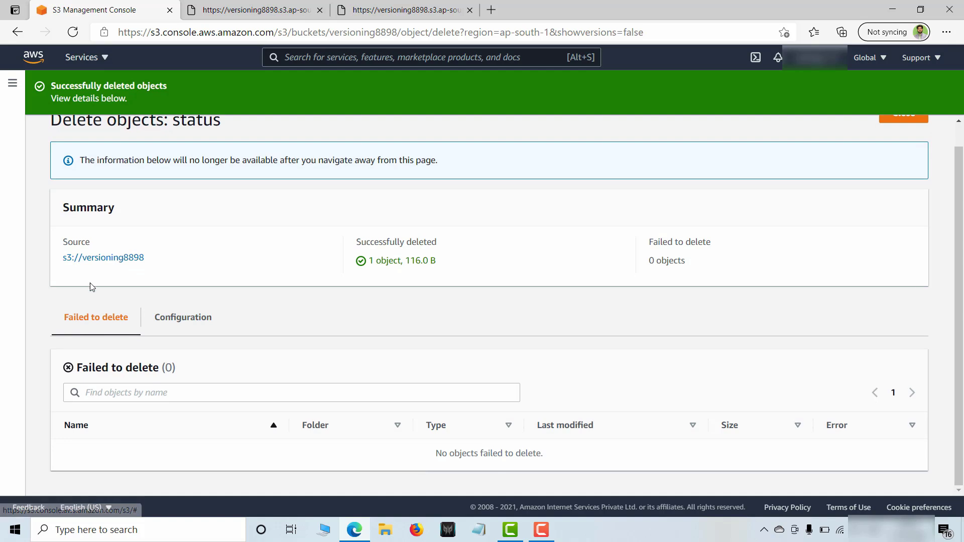
pyautogui.click(105, 258)
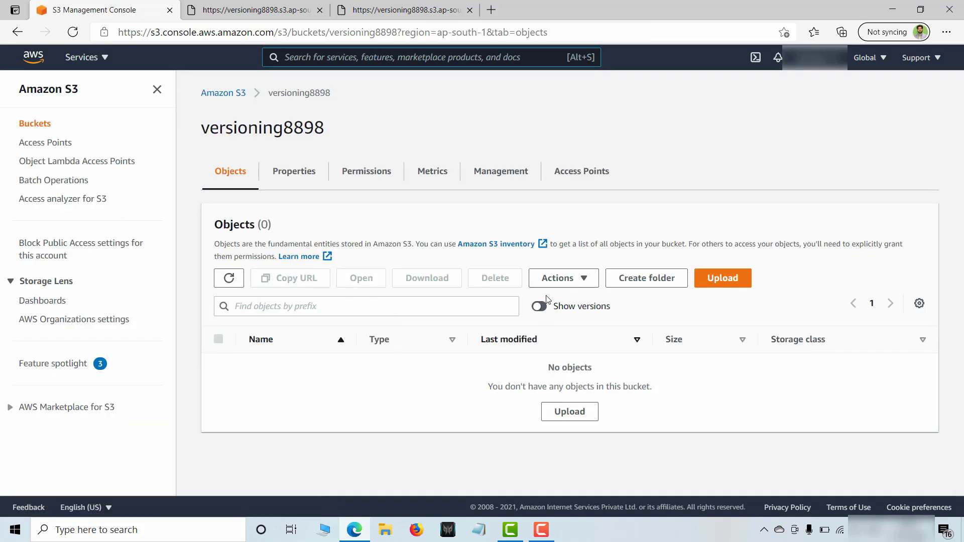
# Show the object versions, permanently delete the 22:03:48 delete marker of sample code.txt with "permanently delete", and return to the bucket
pyautogui.click(547, 309)
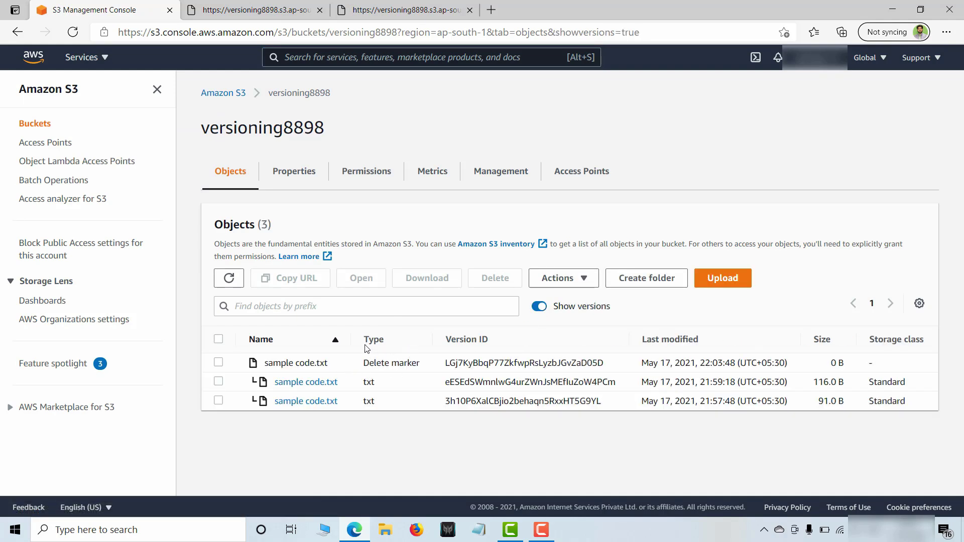
pyautogui.click(218, 363)
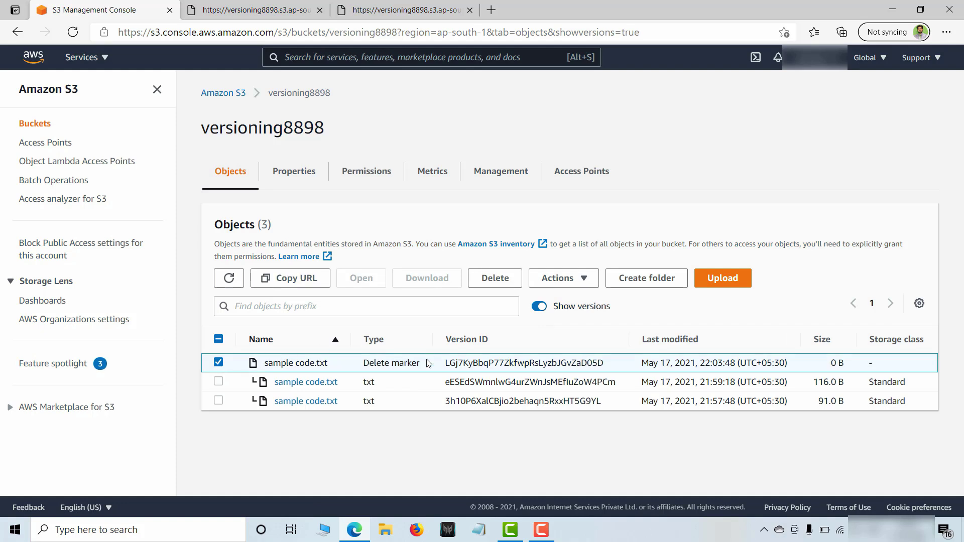
pyautogui.click(494, 279)
pyautogui.click(210, 425)
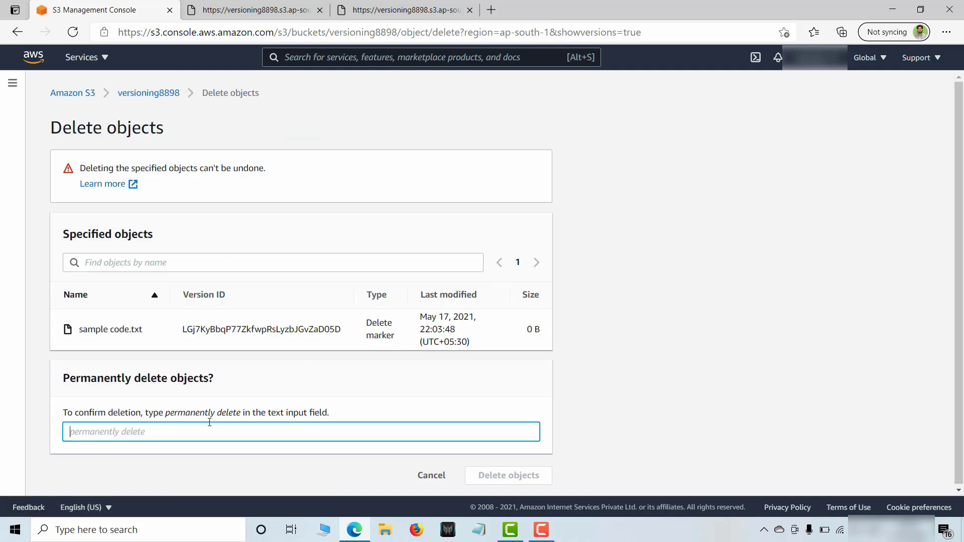
pyautogui.write('per')
pyautogui.write('manent')
pyautogui.write('lt')
pyautogui.write(' delete')
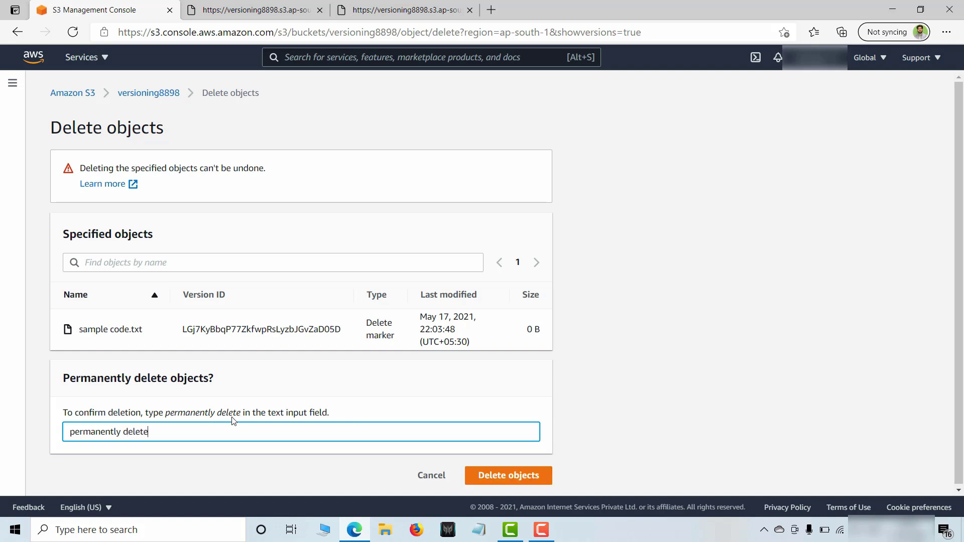
pyautogui.click(494, 479)
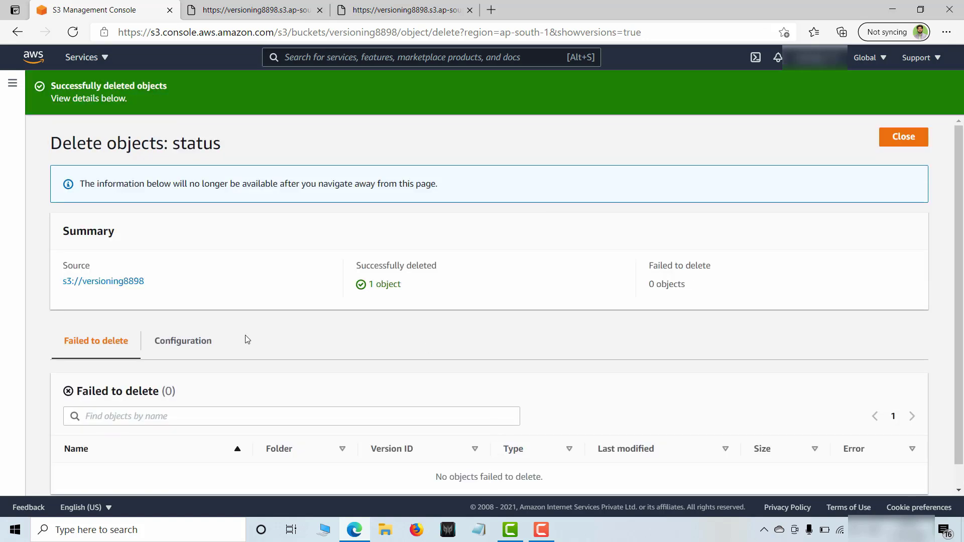
pyautogui.click(130, 283)
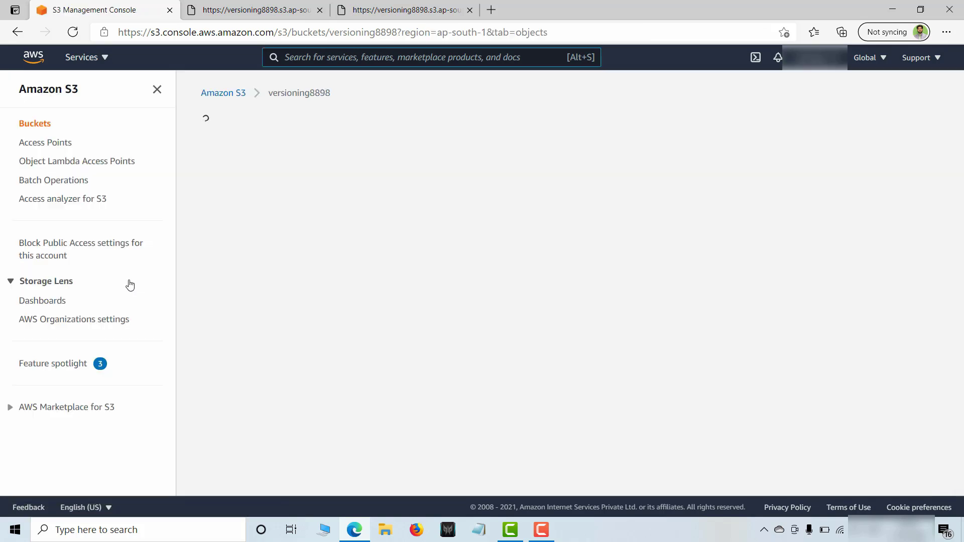